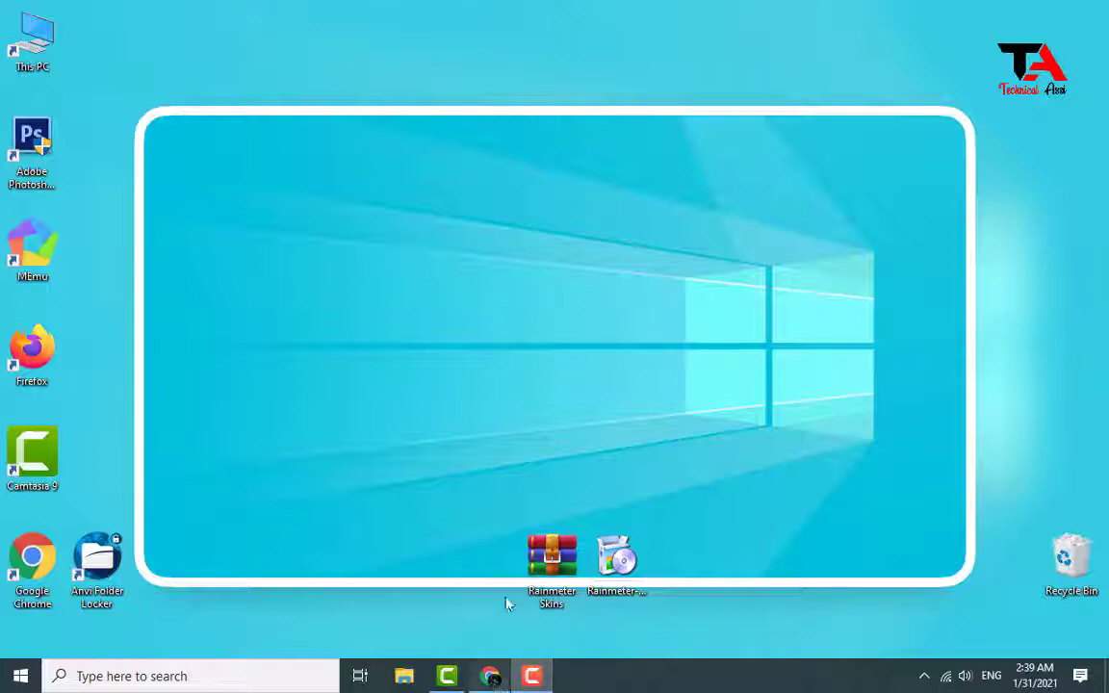
- Switch to Chrome, subscribe to the Technical Assi YouTube channel and set its notifications to All
click(490, 676)
click(925, 290)
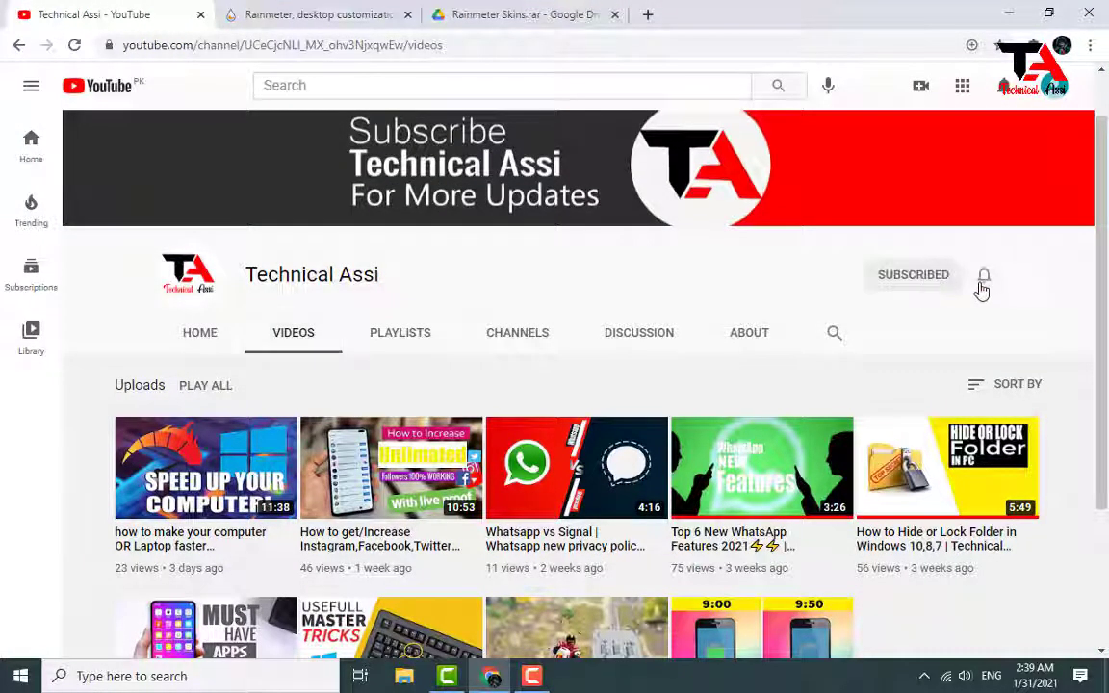
click(982, 285)
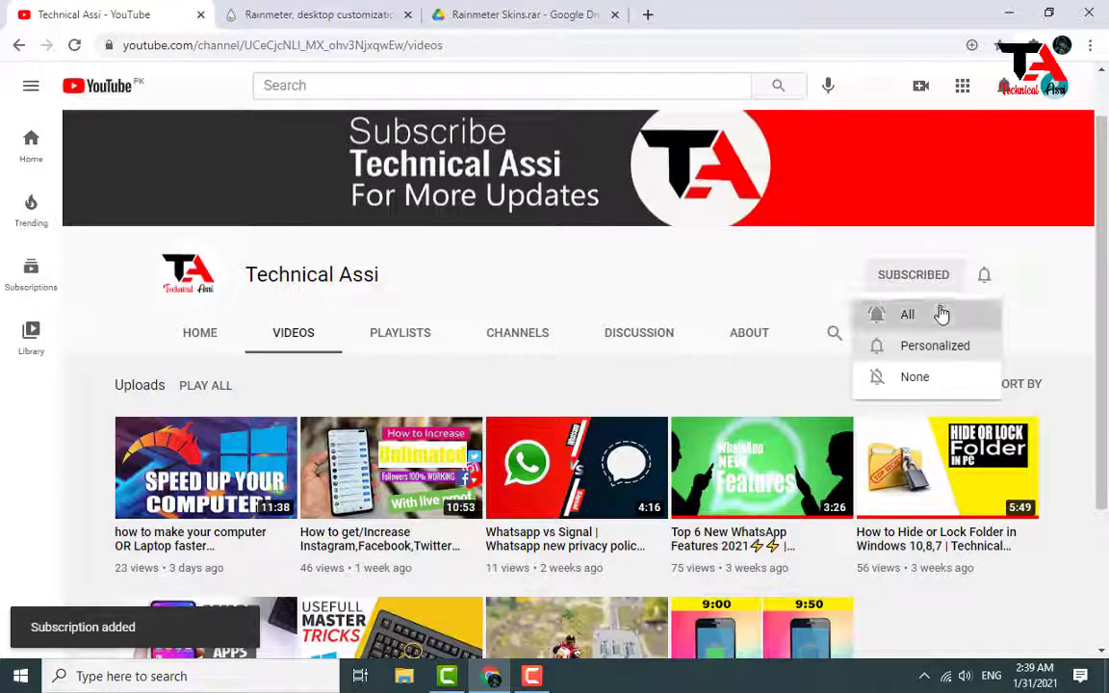
click(943, 314)
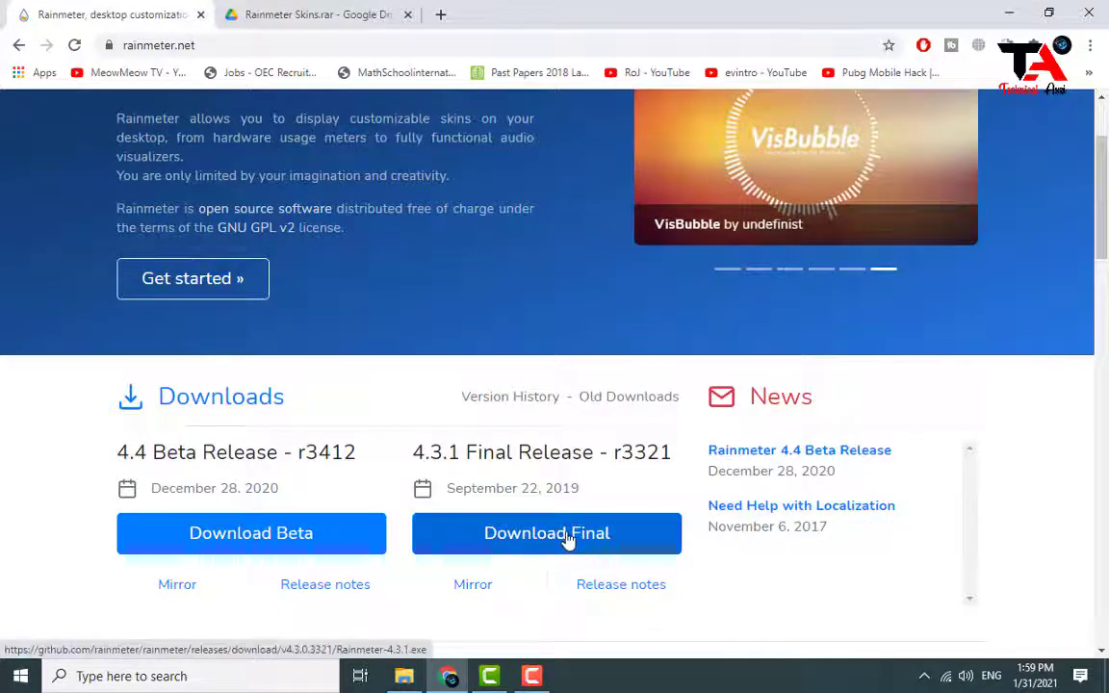
- Show the Google Drive page for Rainmeter Skins.rar
click(318, 14)
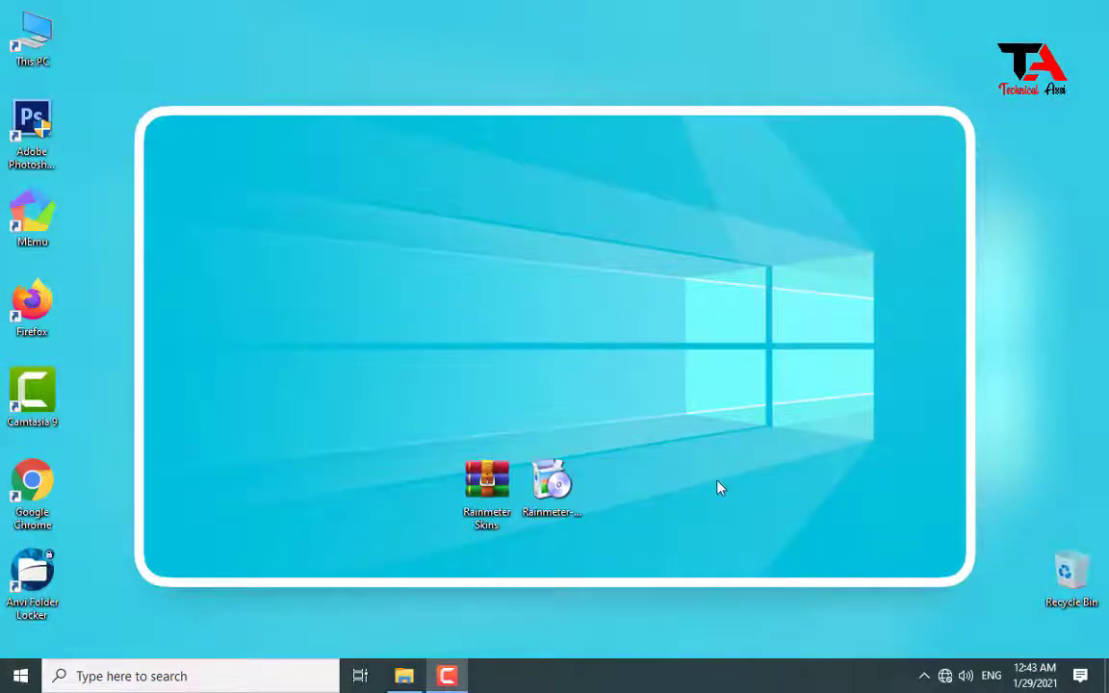
- Install Rainmeter 4.3.1 from the desktop installer with the standard installation and default options, and run it on completion
click(560, 490)
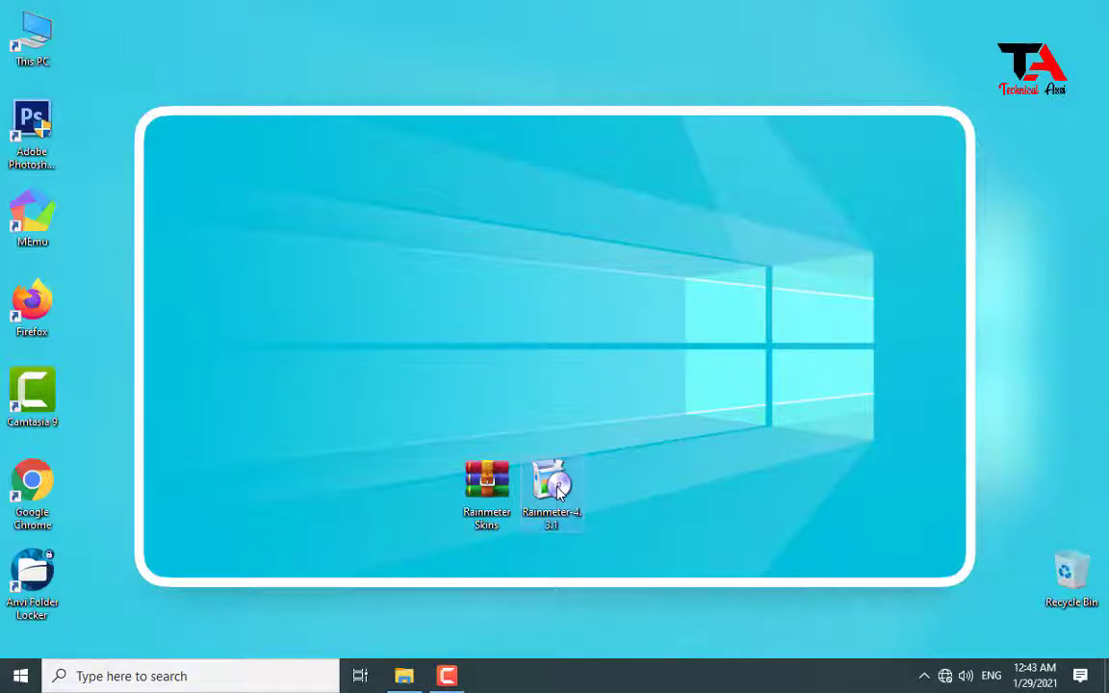
double_click(561, 490)
click(557, 377)
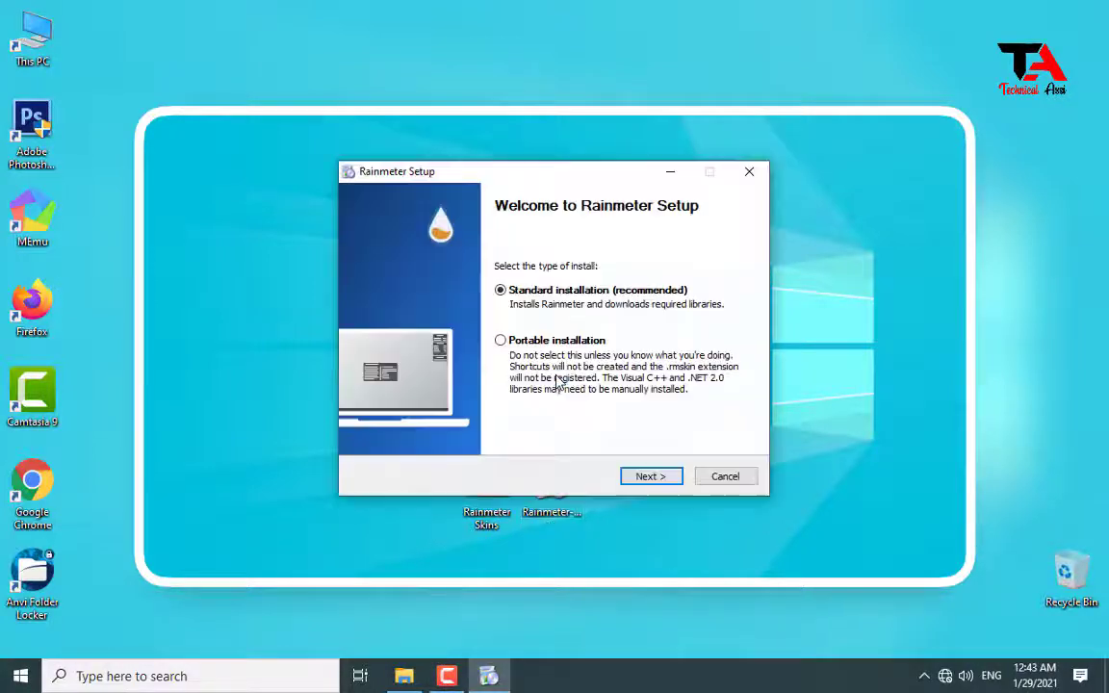
click(634, 481)
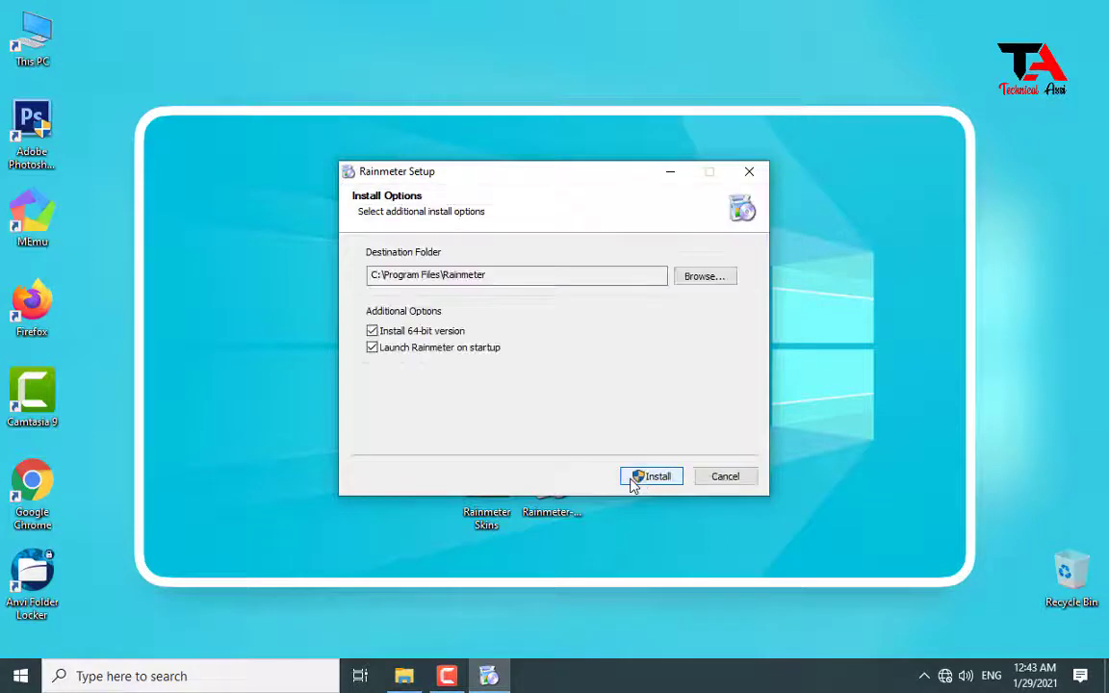
click(635, 480)
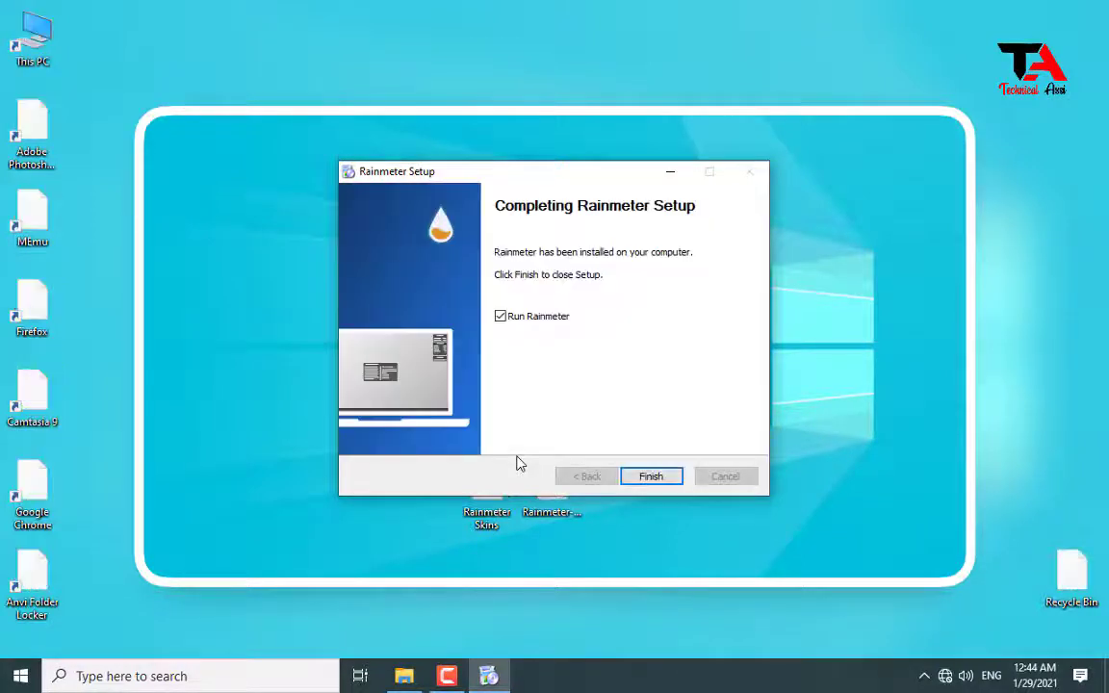
click(651, 477)
- Extract the Rainmeter Skins archive into a folder on the desktop
right_click(484, 489)
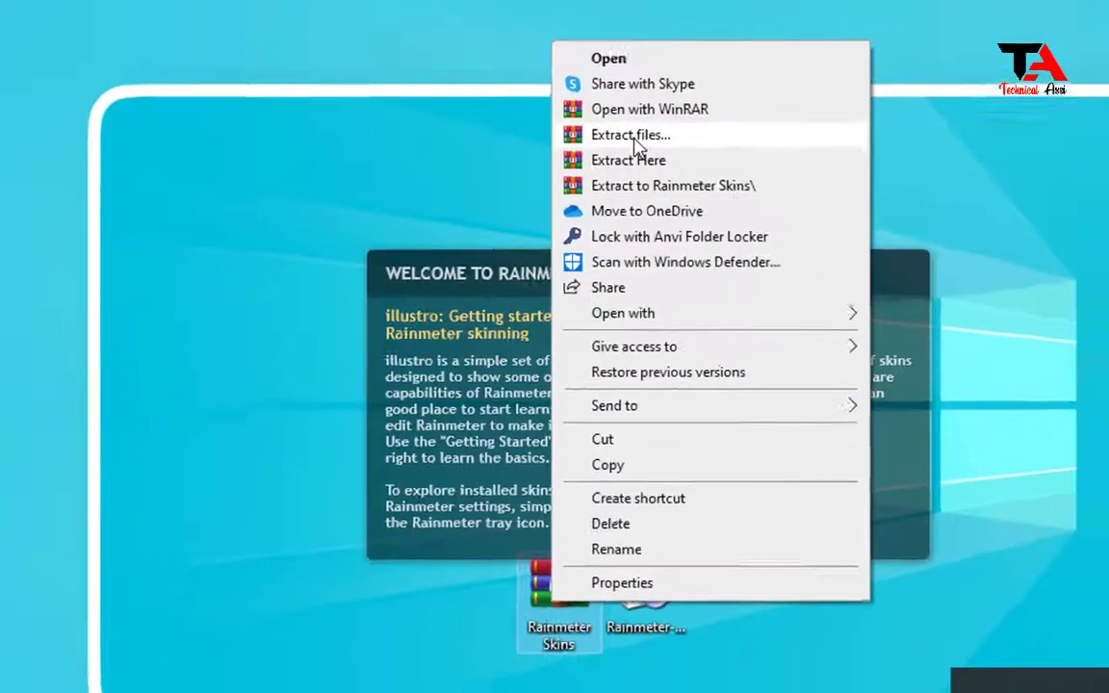
click(669, 137)
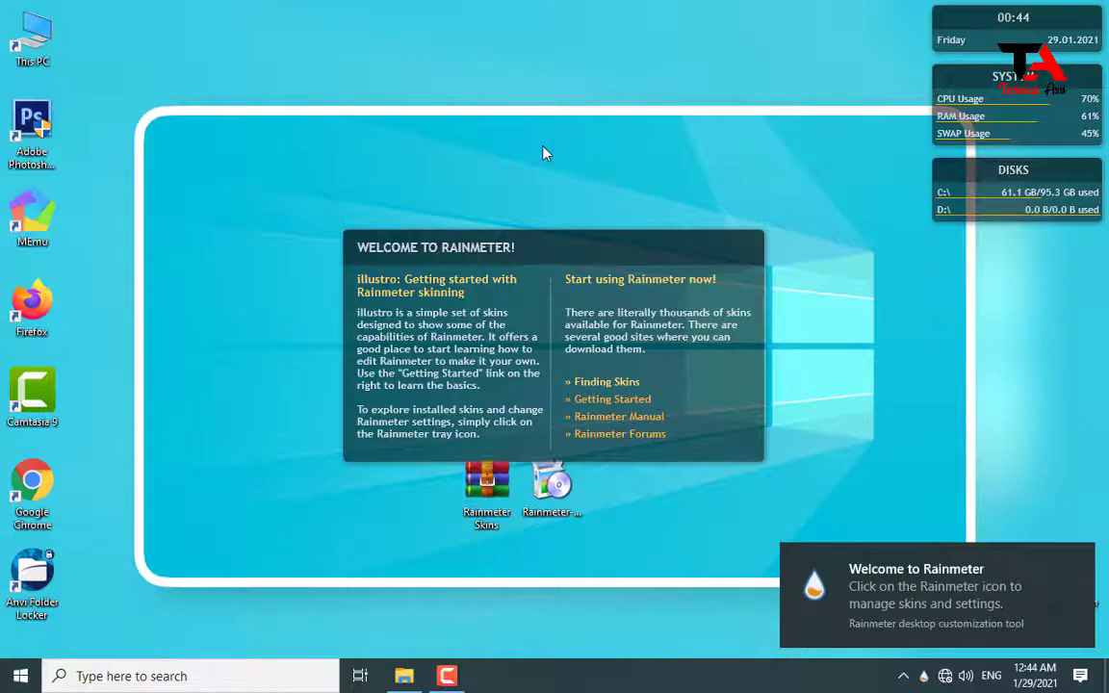
click(602, 651)
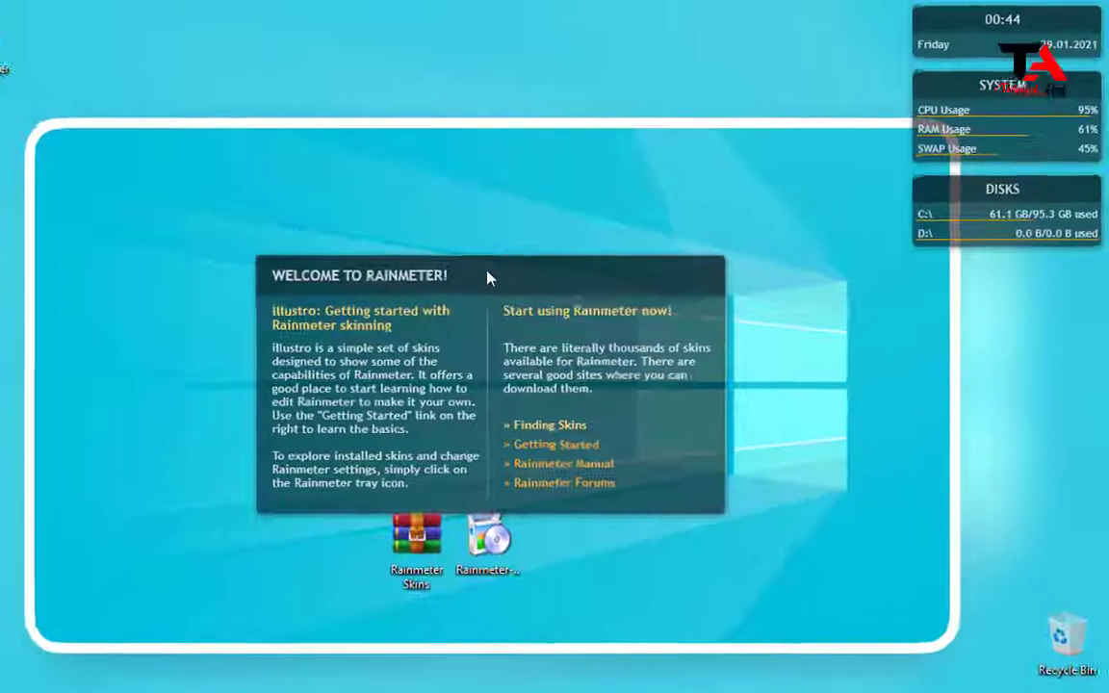
- Unload the illustro Welcome skin from the desktop
right_click(550, 243)
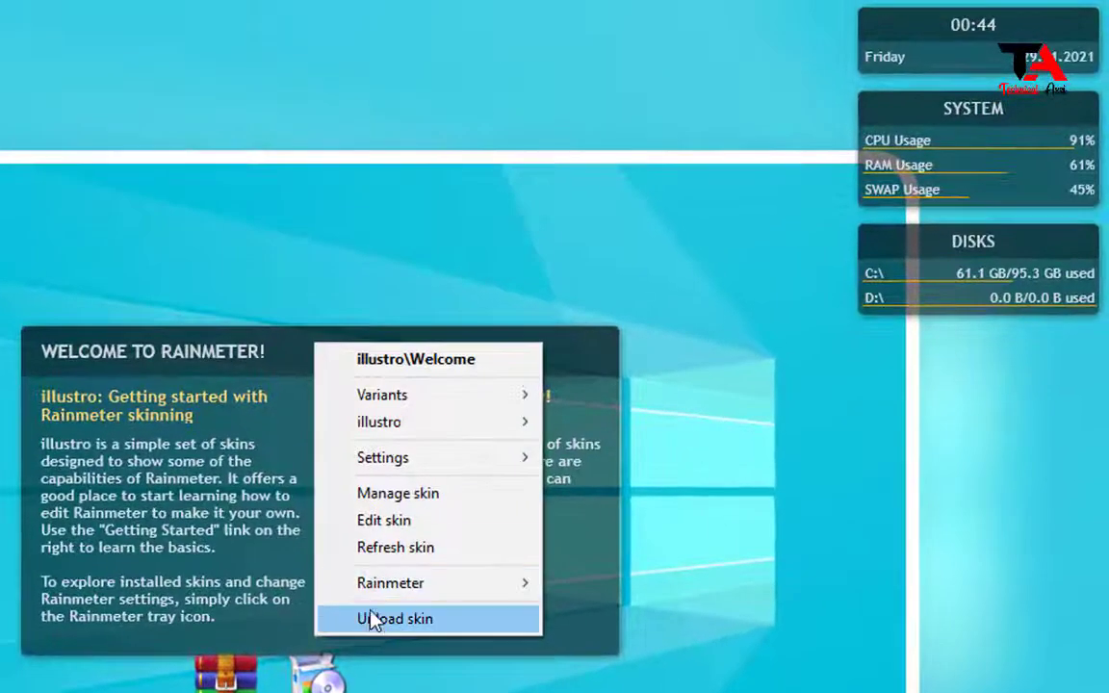
click(232, 252)
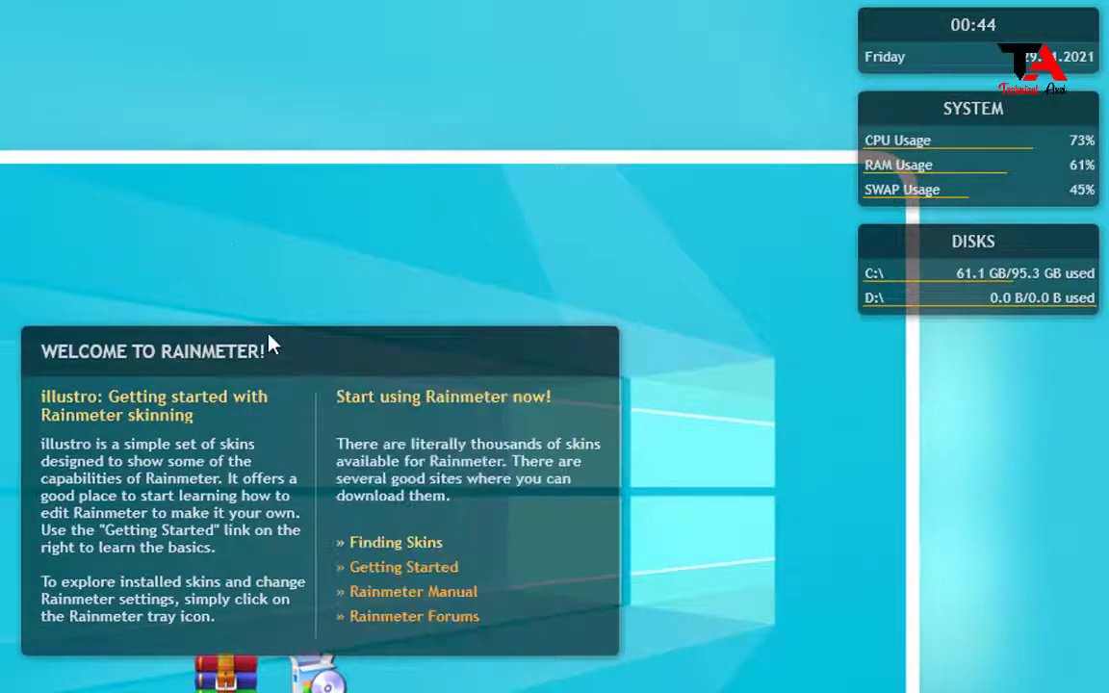
right_click(267, 346)
click(324, 622)
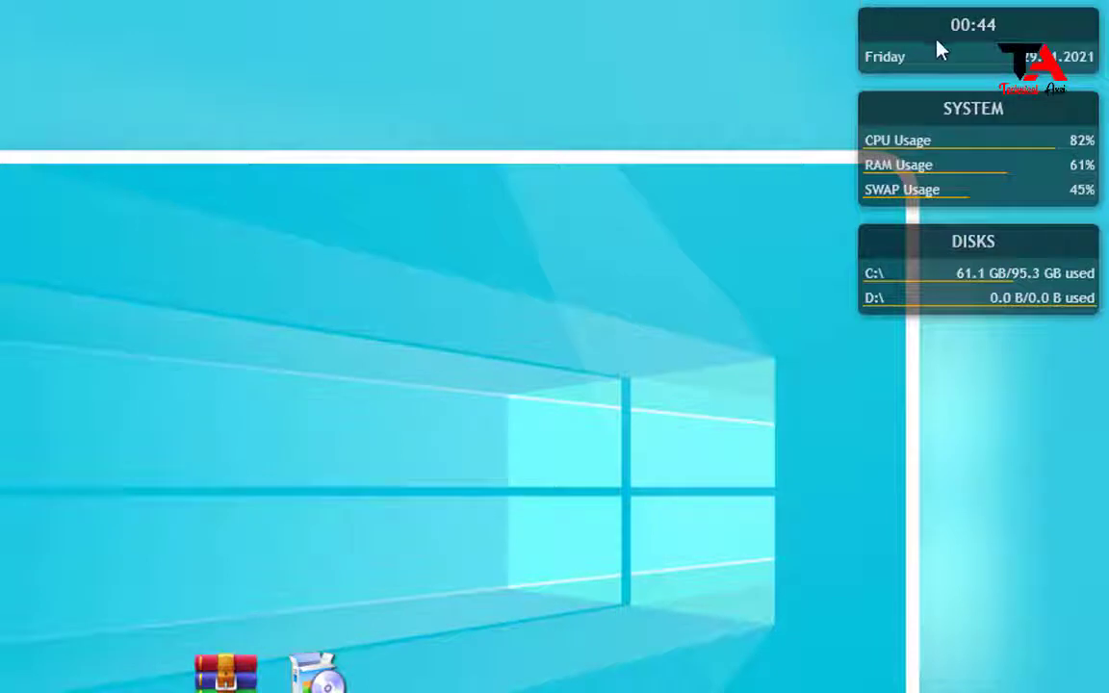
- Unload the illustro Clock, System and Disk skins, and refresh the desktop
right_click(926, 27)
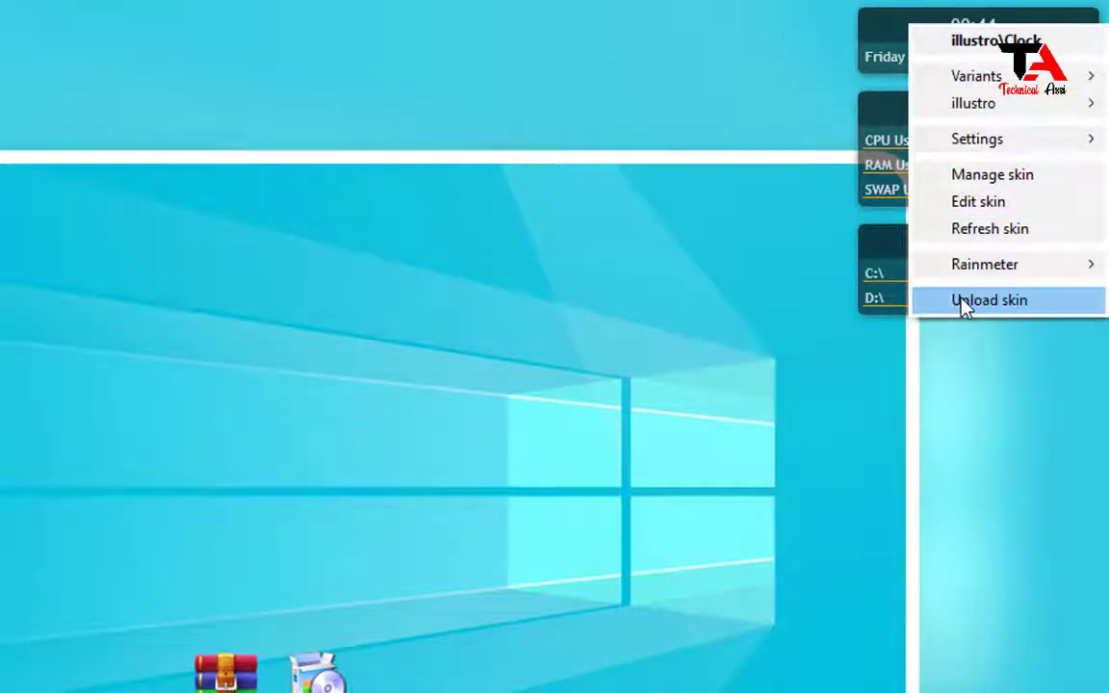
click(974, 302)
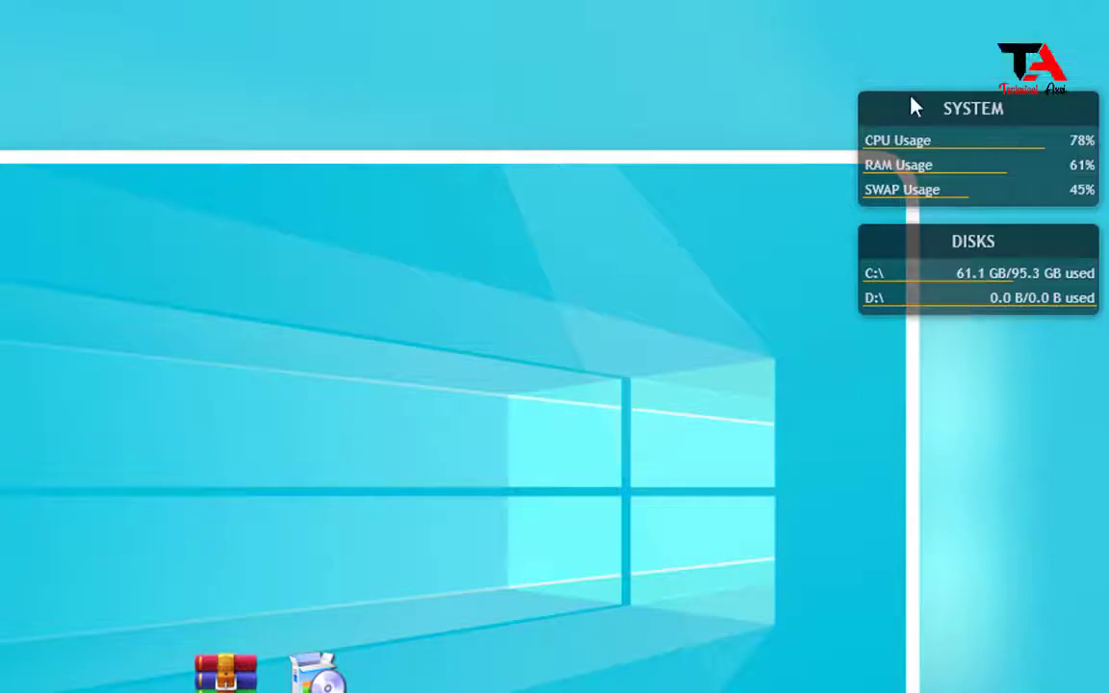
right_click(913, 107)
click(949, 374)
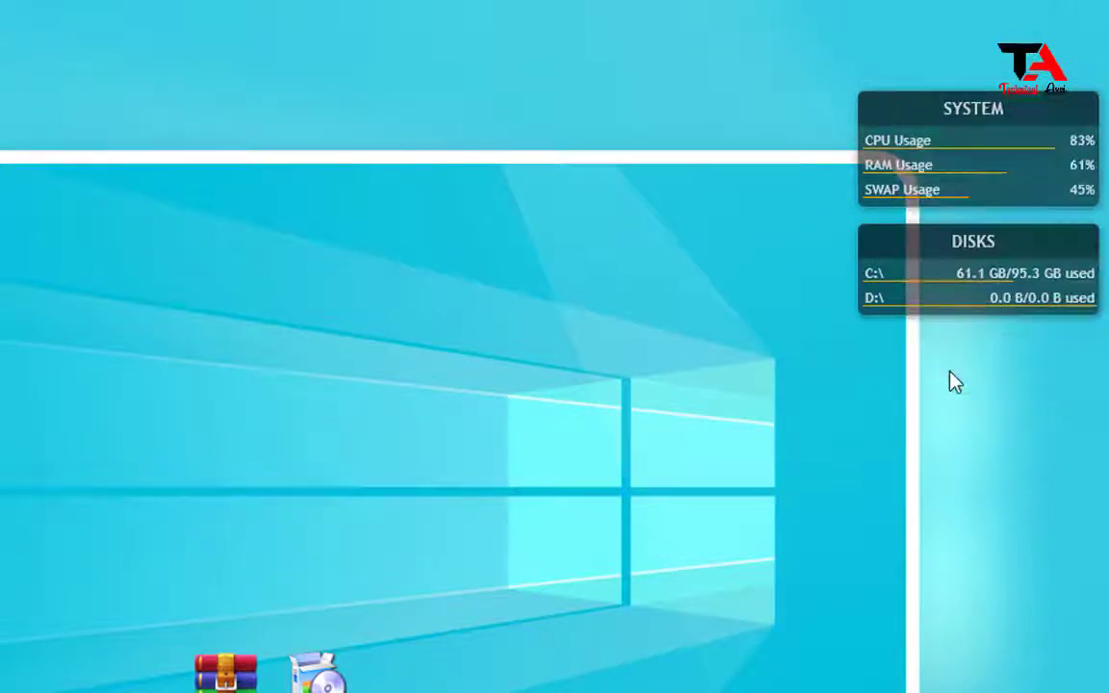
right_click(936, 247)
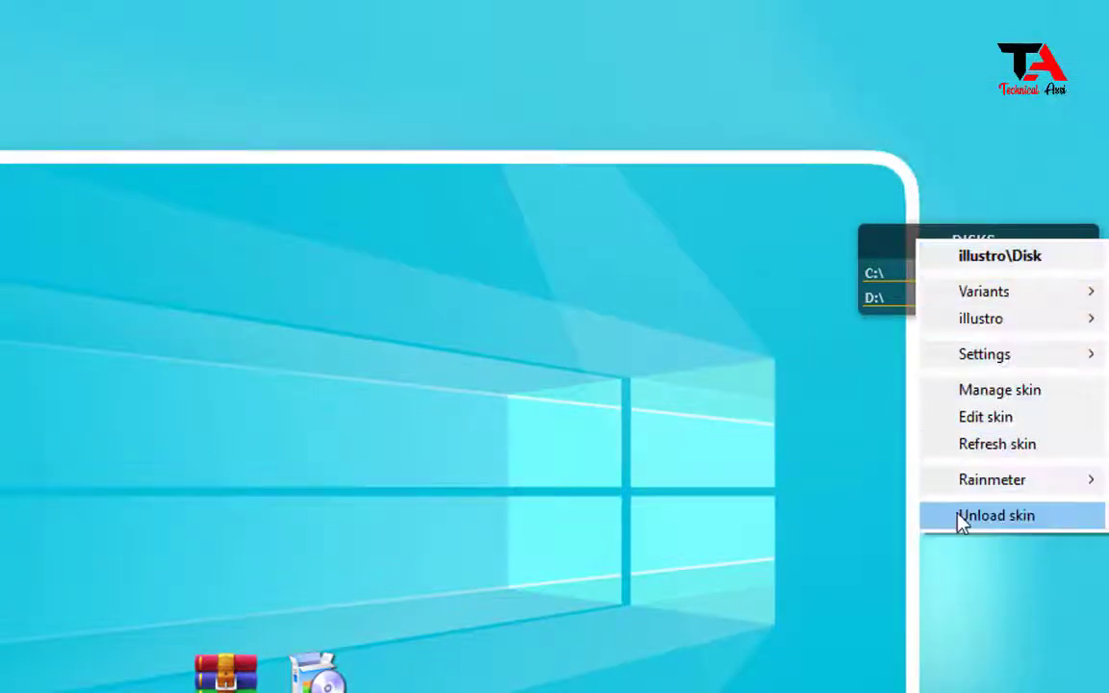
click(962, 521)
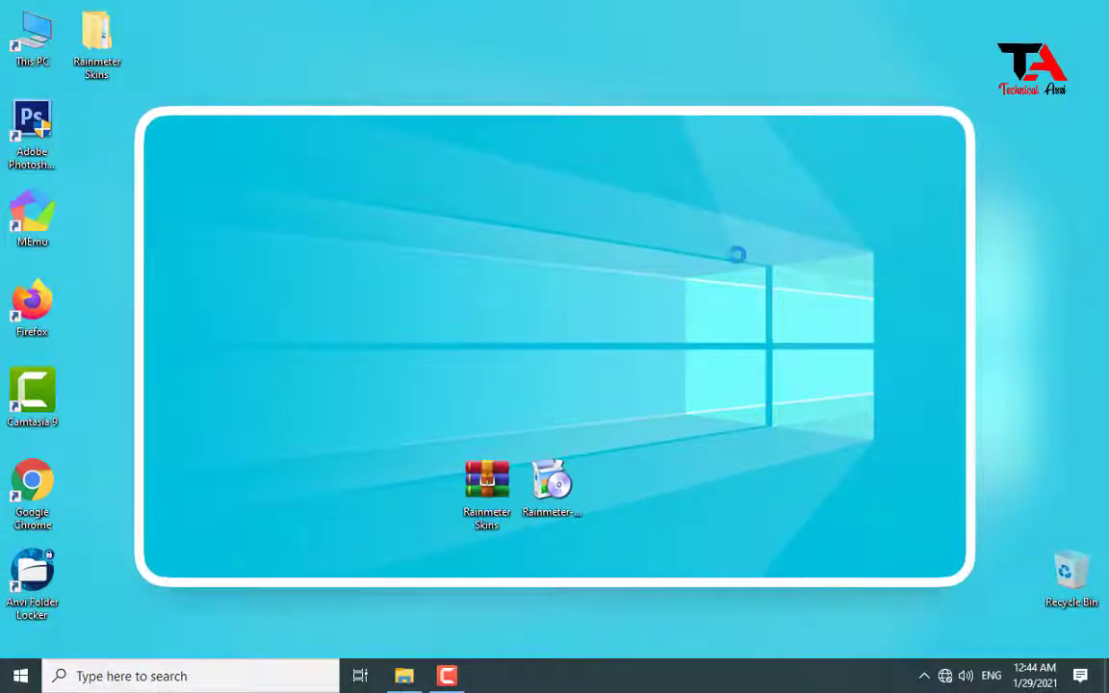
right_click(695, 217)
click(740, 270)
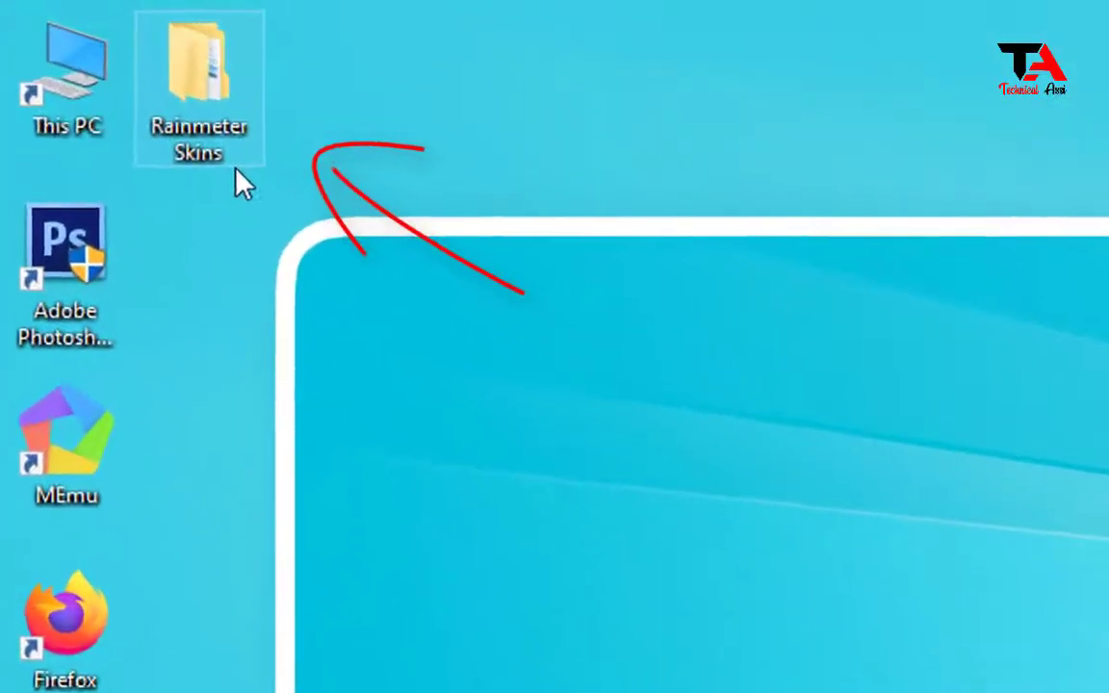
- Open the extracted Rainmeter Skins folder down to Skins_01Aug and display its contents as large icons
double_click(223, 154)
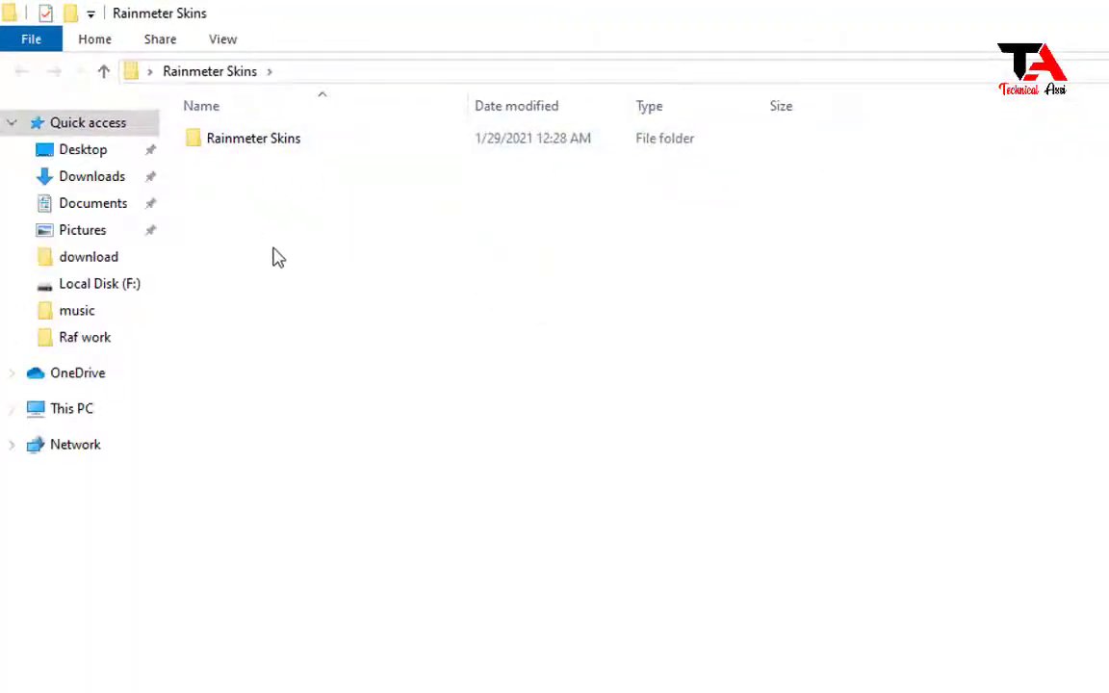
double_click(273, 142)
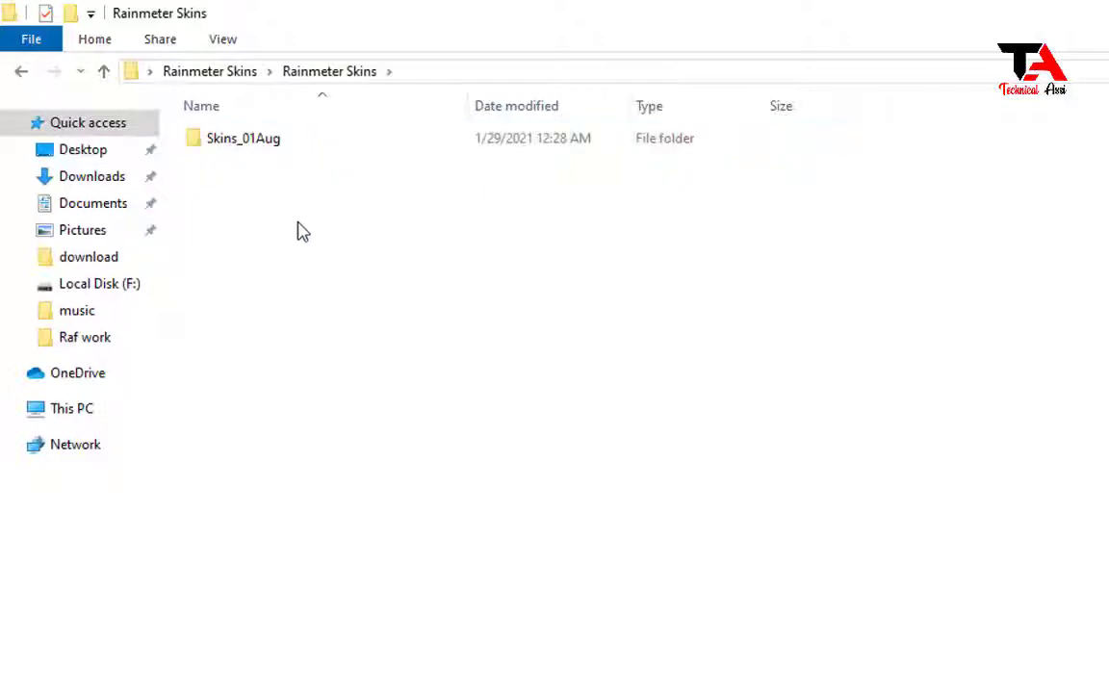
double_click(277, 142)
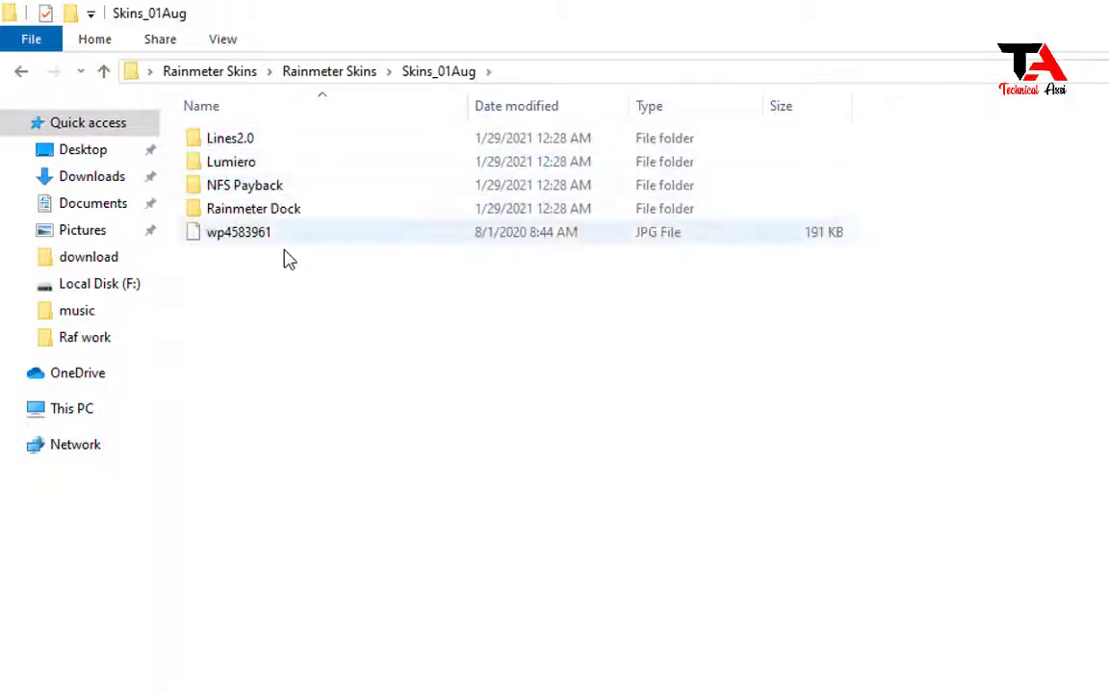
right_click(527, 310)
mouse_move(608, 324)
click(823, 337)
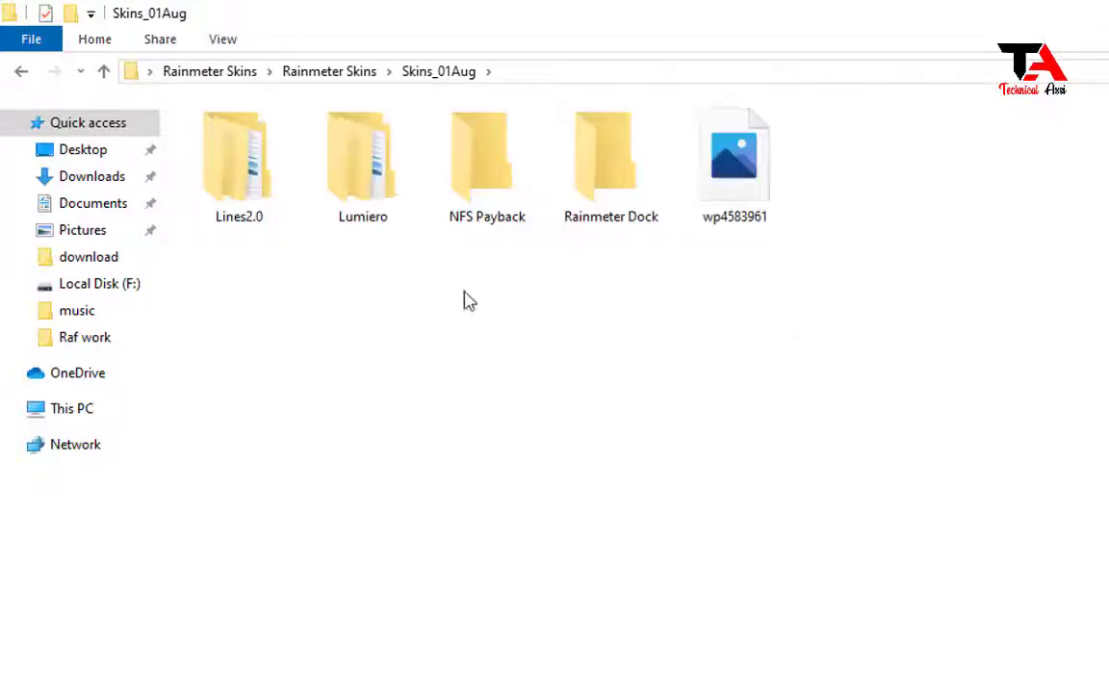
- Copy the Lines2.0, Lumiero, NFS Payback and Rainmeter Dock folders from Skins_01Aug
drag(255, 282, 619, 187)
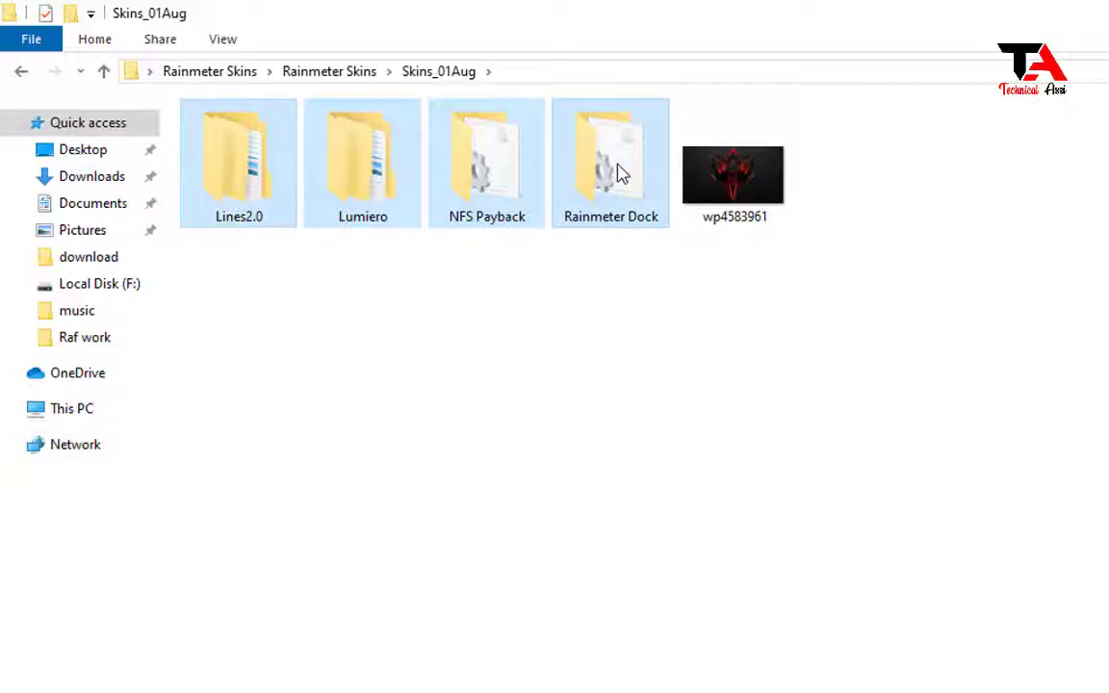
right_click(621, 178)
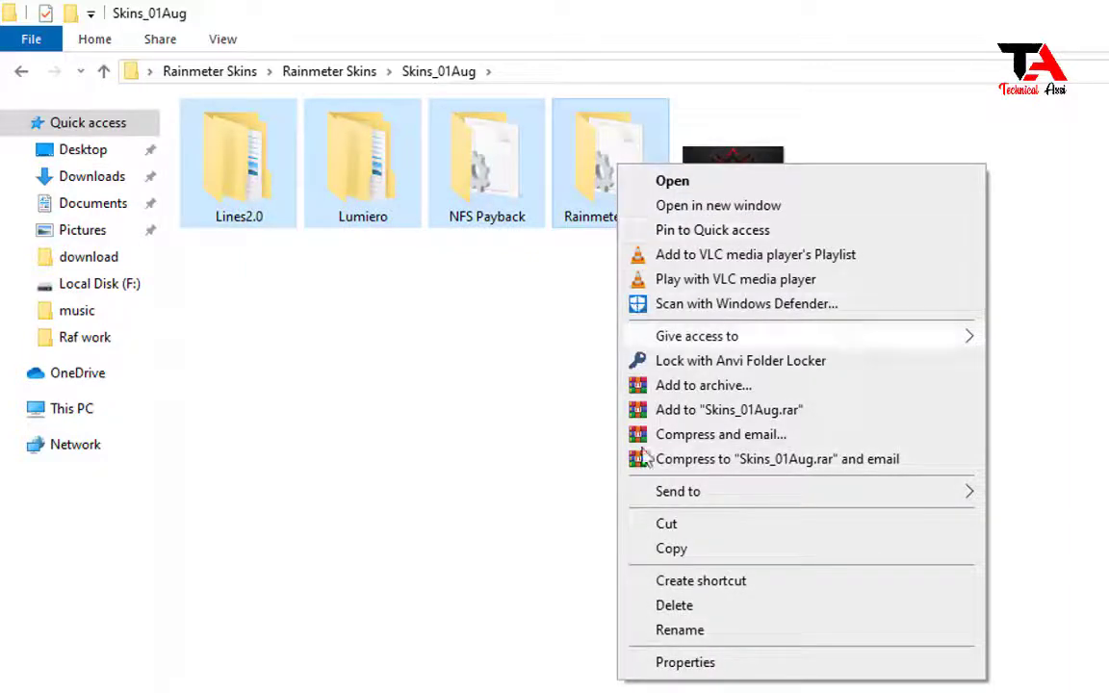
click(658, 551)
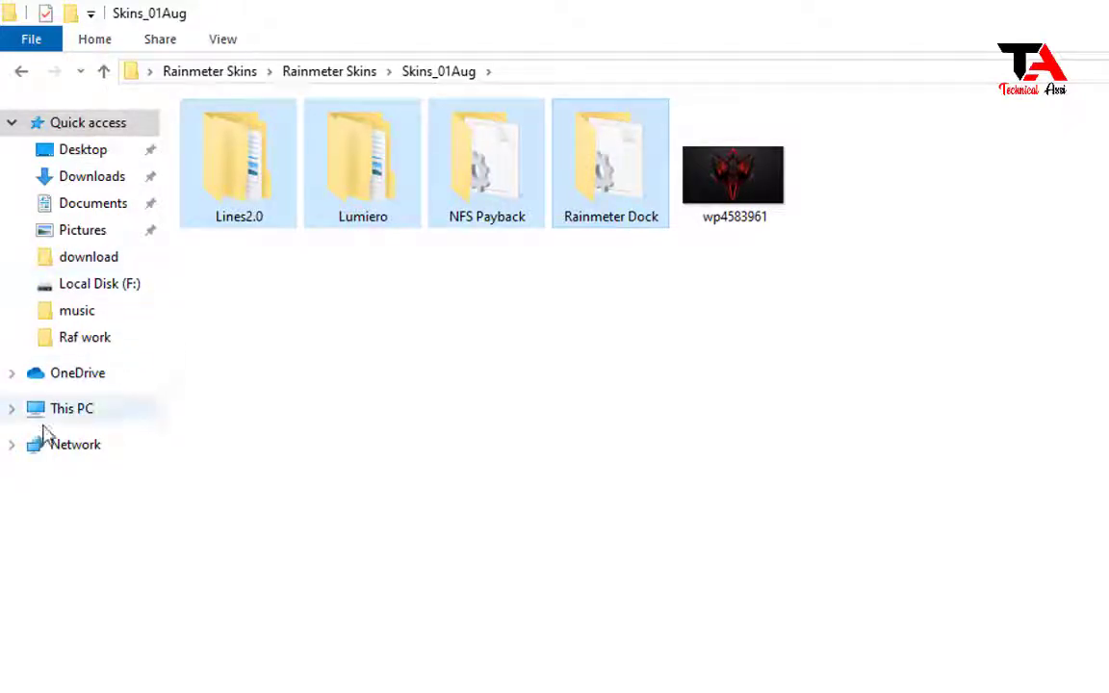
- Paste the copied skin folders into the Skins folder inside Documents\Rainmeter
click(73, 416)
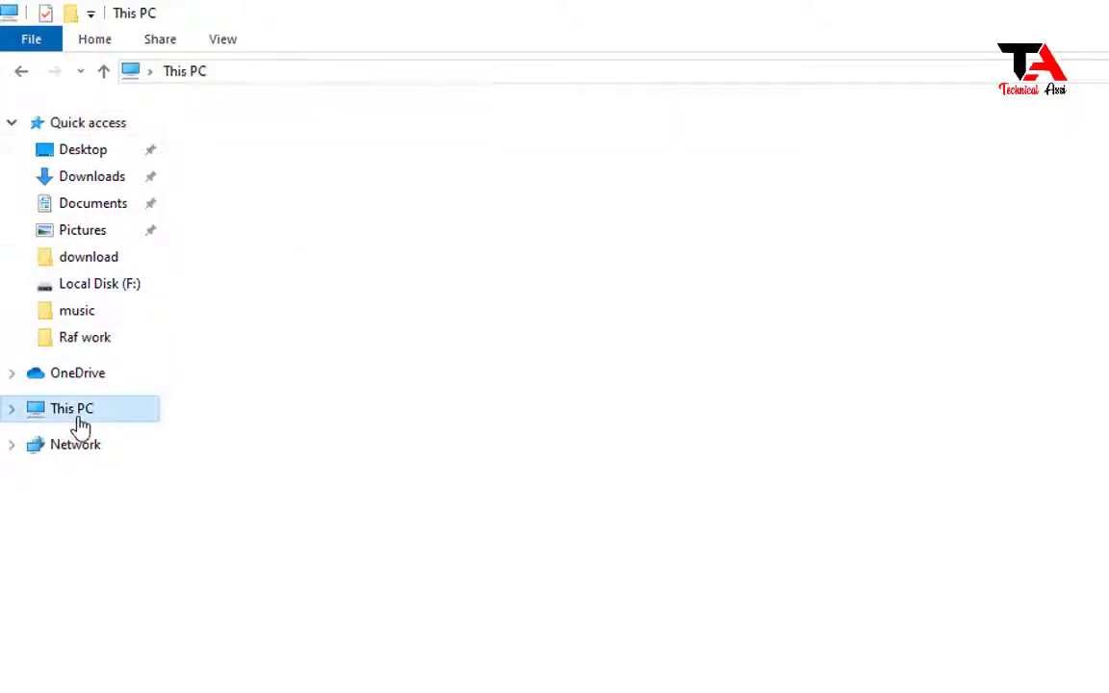
click(113, 214)
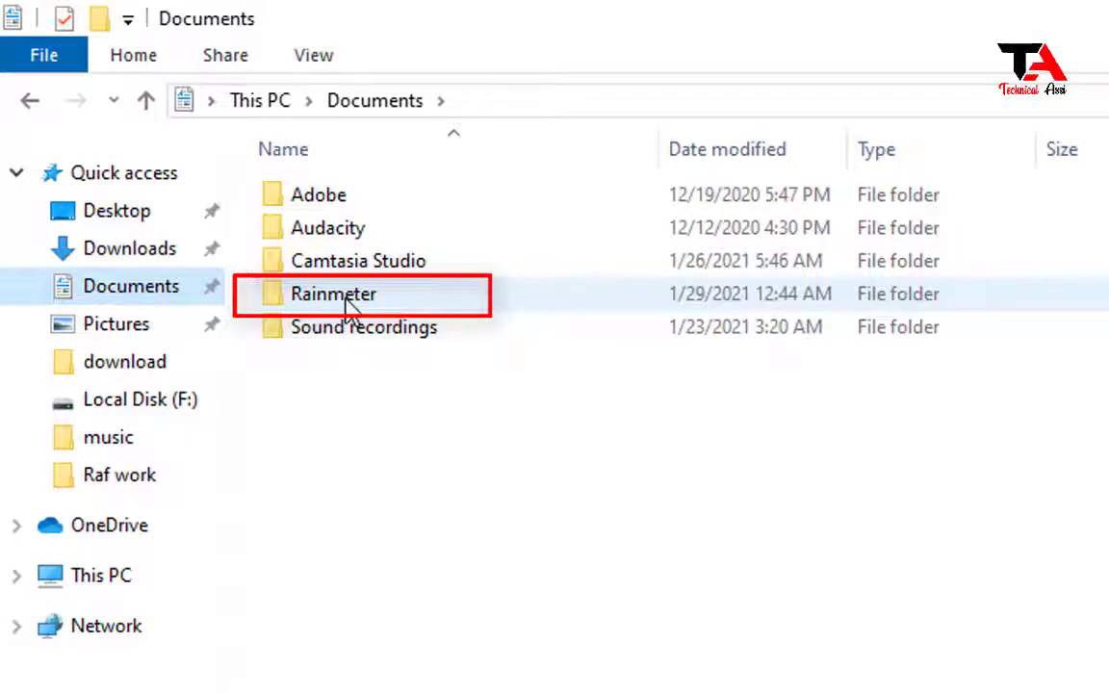
double_click(347, 302)
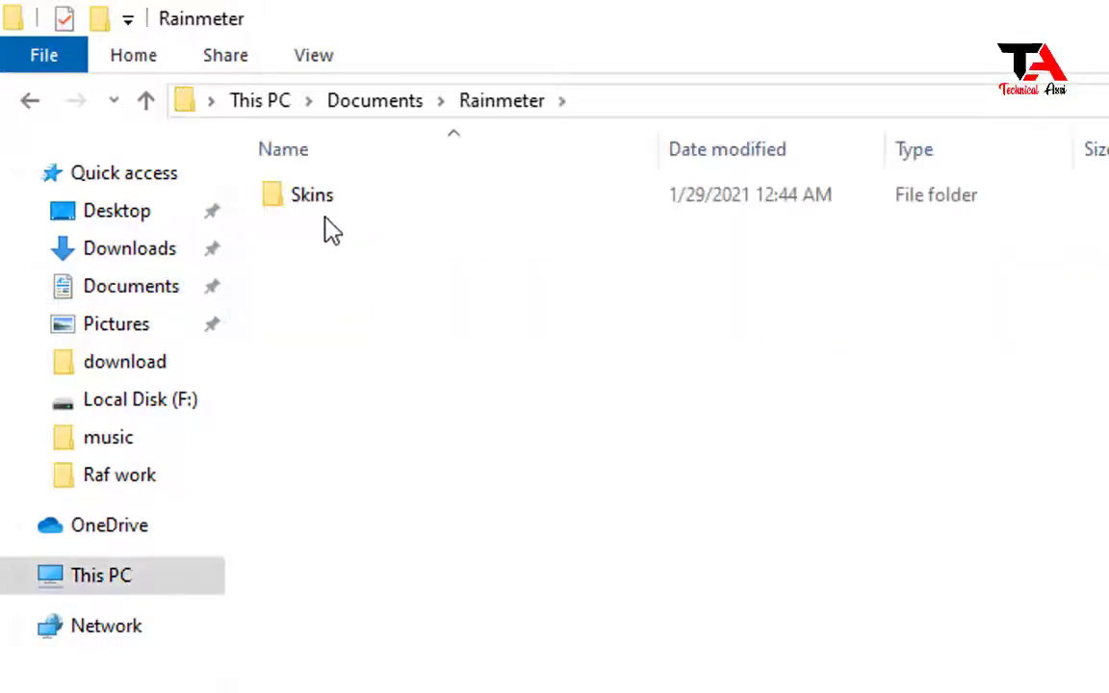
double_click(325, 205)
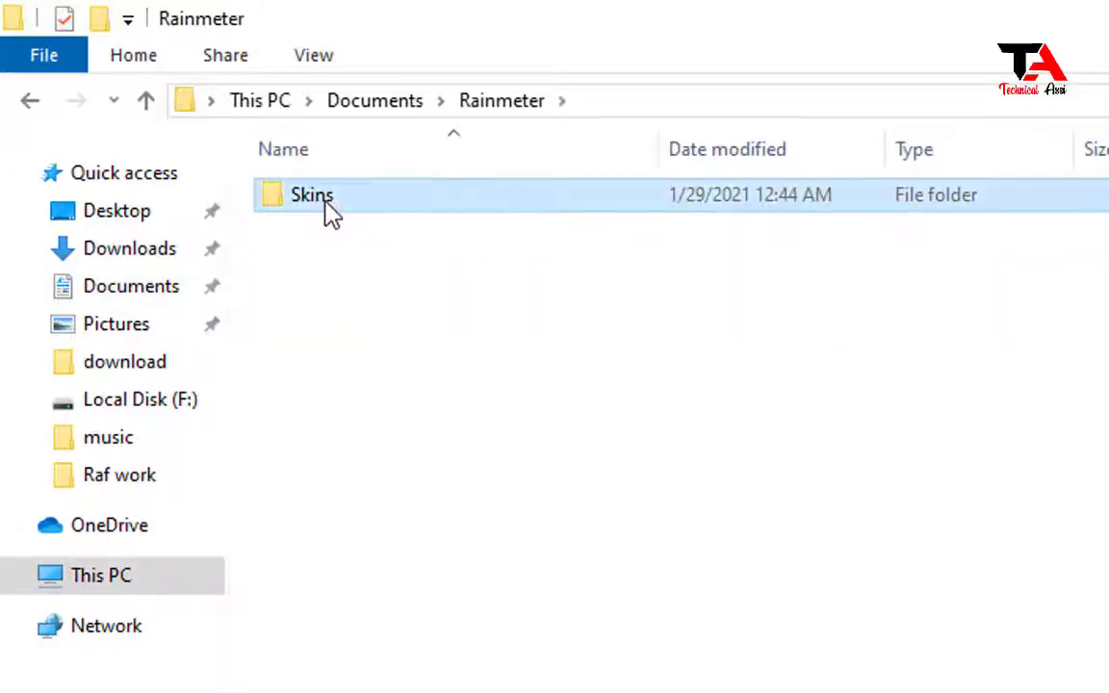
right_click(335, 331)
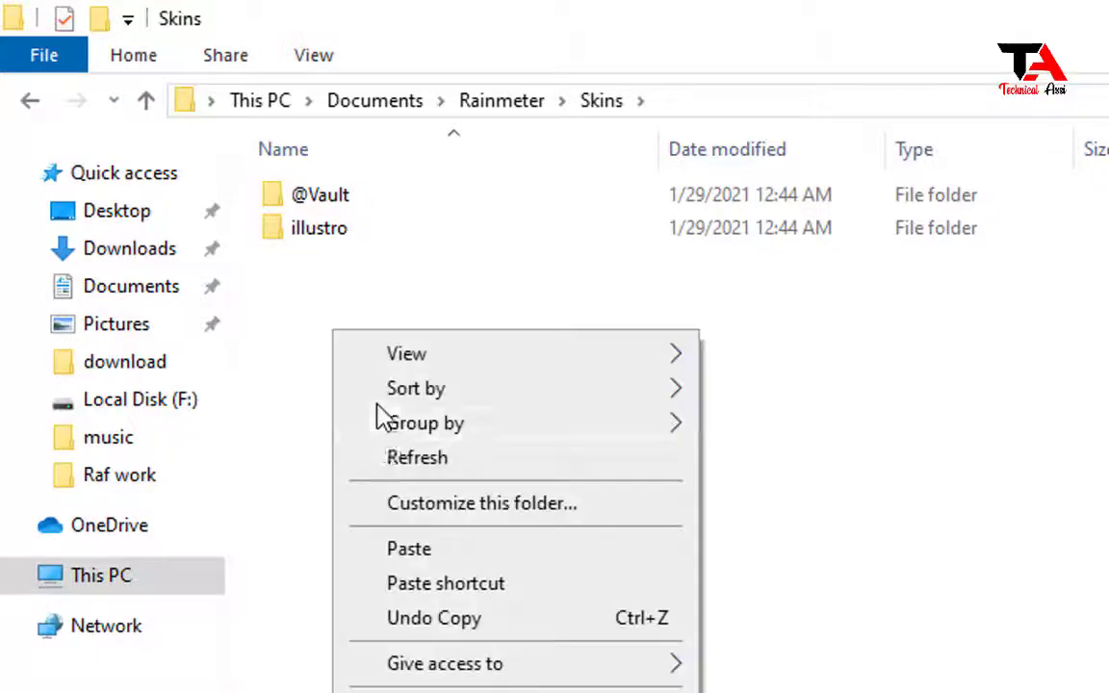
click(409, 550)
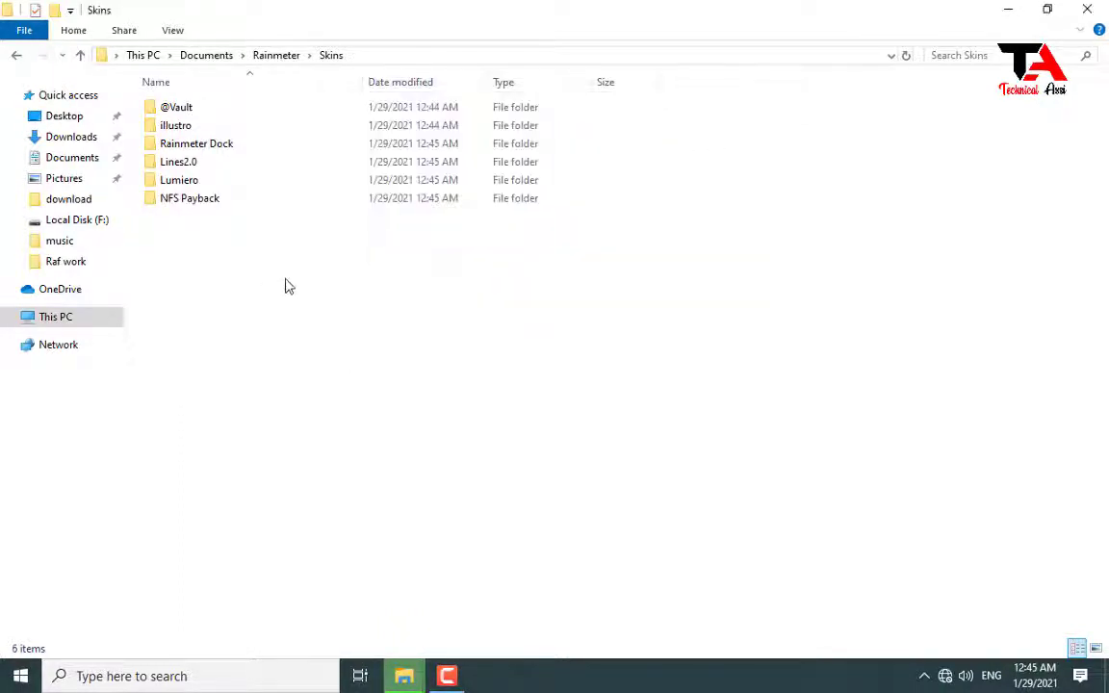
click(614, 290)
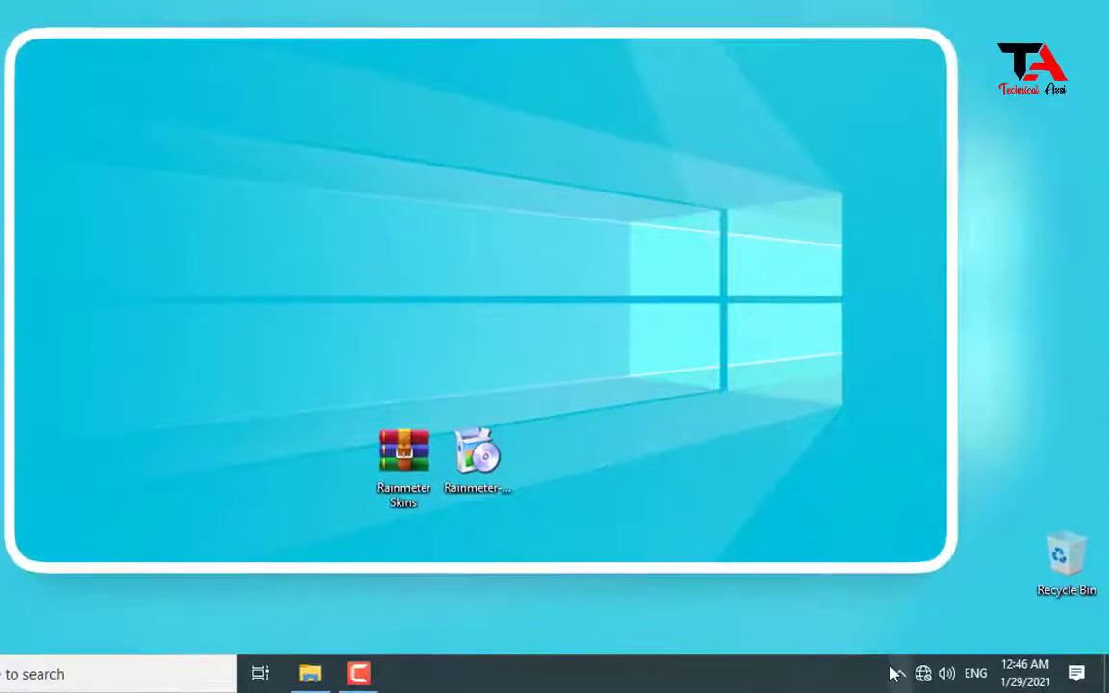
- Open Rainmeter's skin manager and expand the illustro folder in its skin list
click(924, 676)
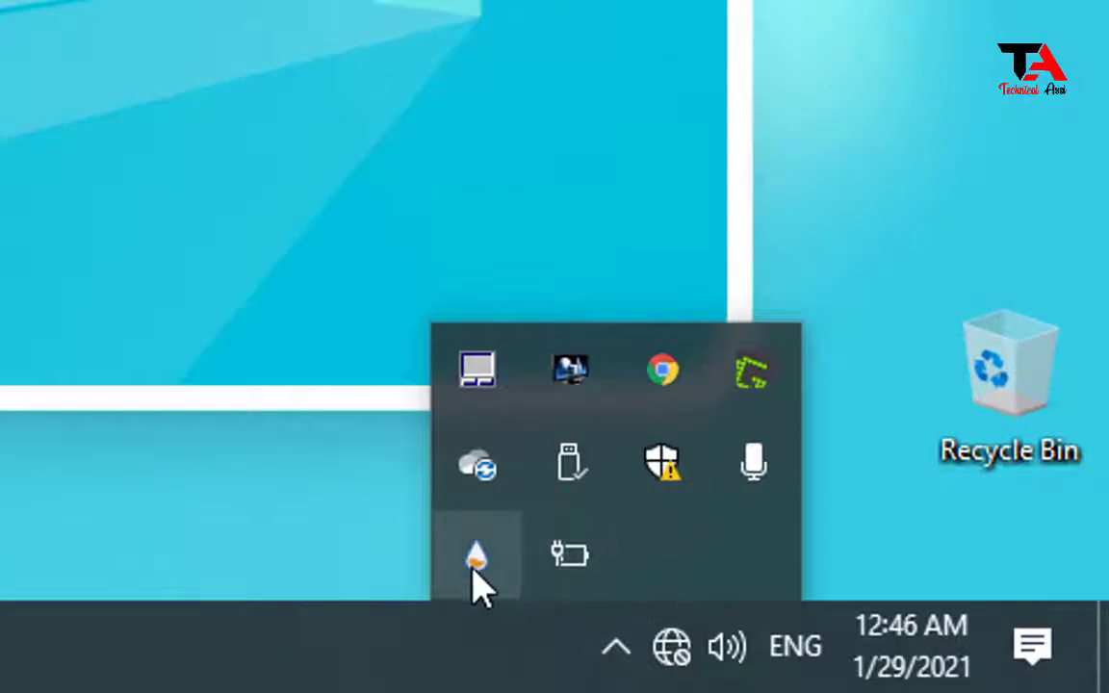
click(475, 568)
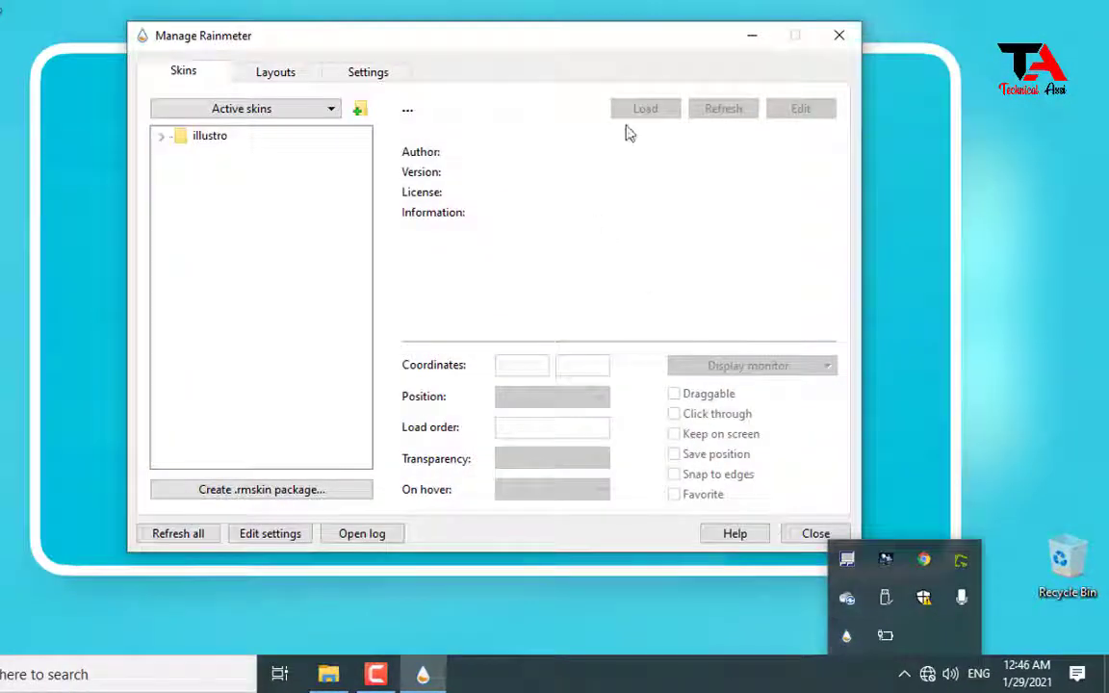
drag(643, 33, 641, 8)
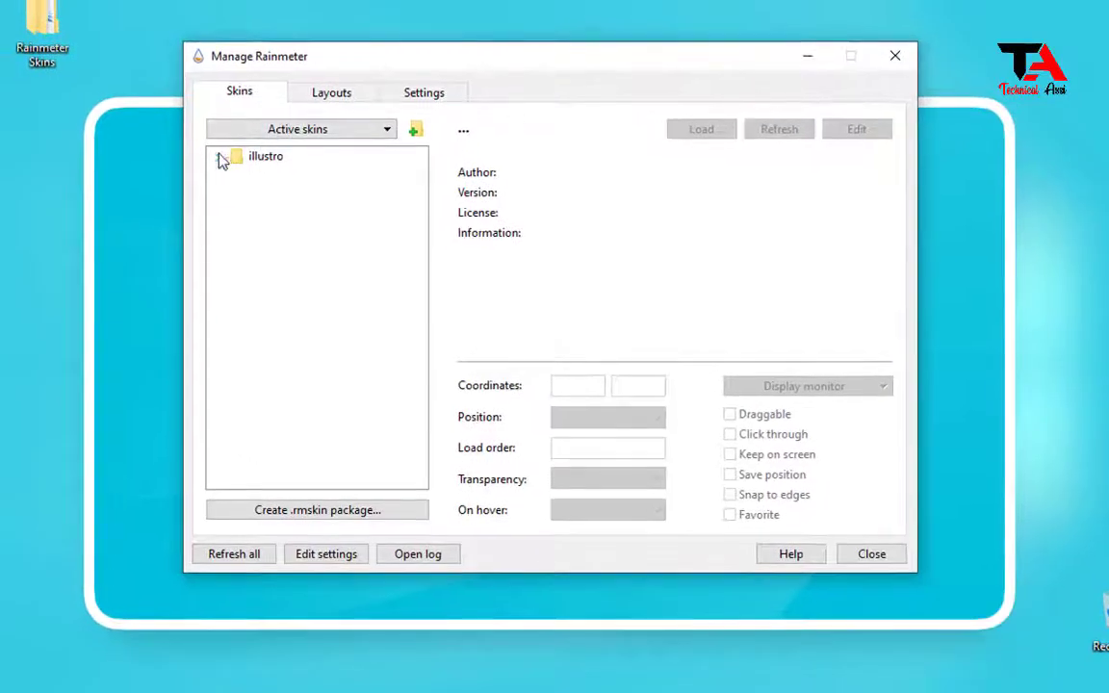
click(220, 158)
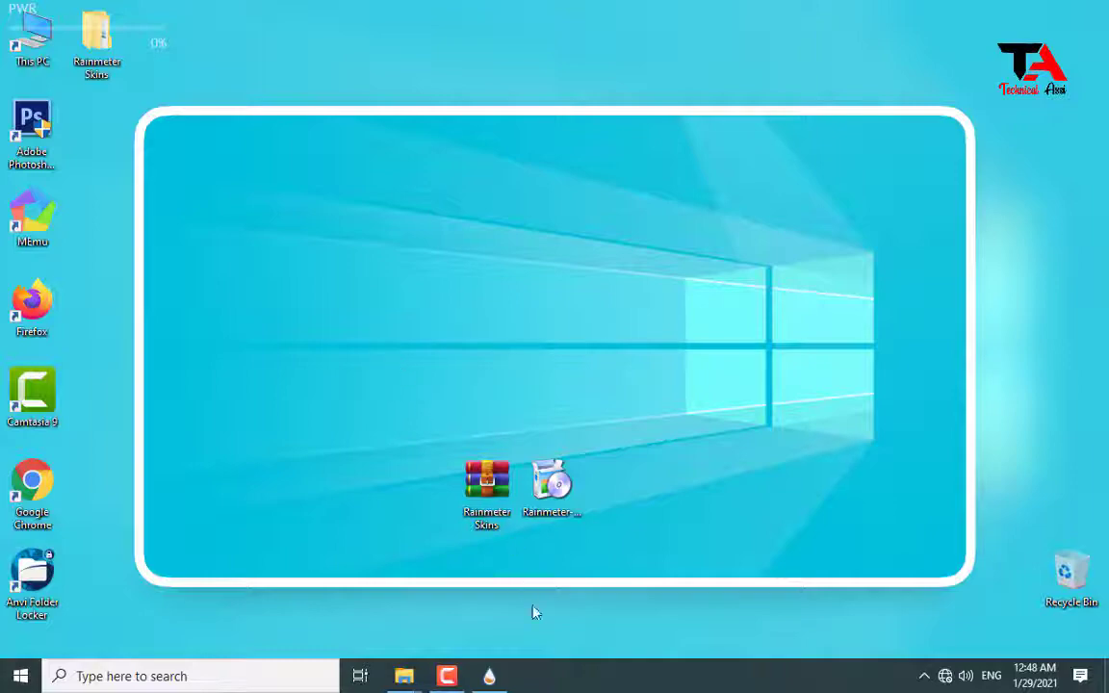
- Turn on small taskbar buttons and automatic taskbar hiding in desktop mode, and put the Settings window away
right_click(558, 679)
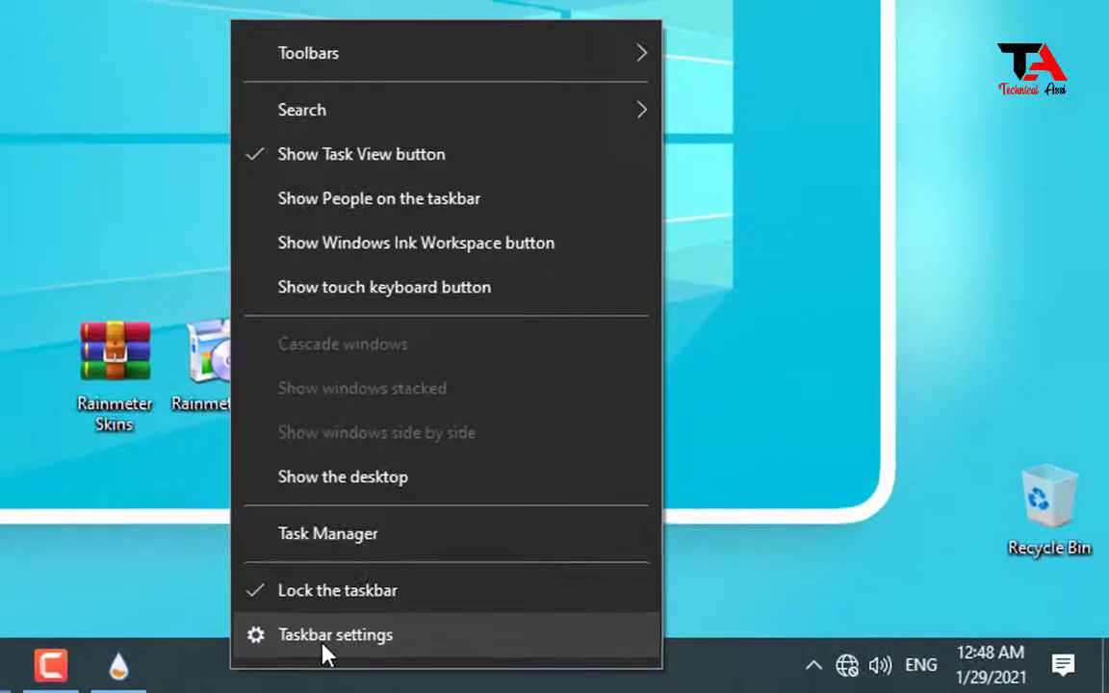
click(329, 651)
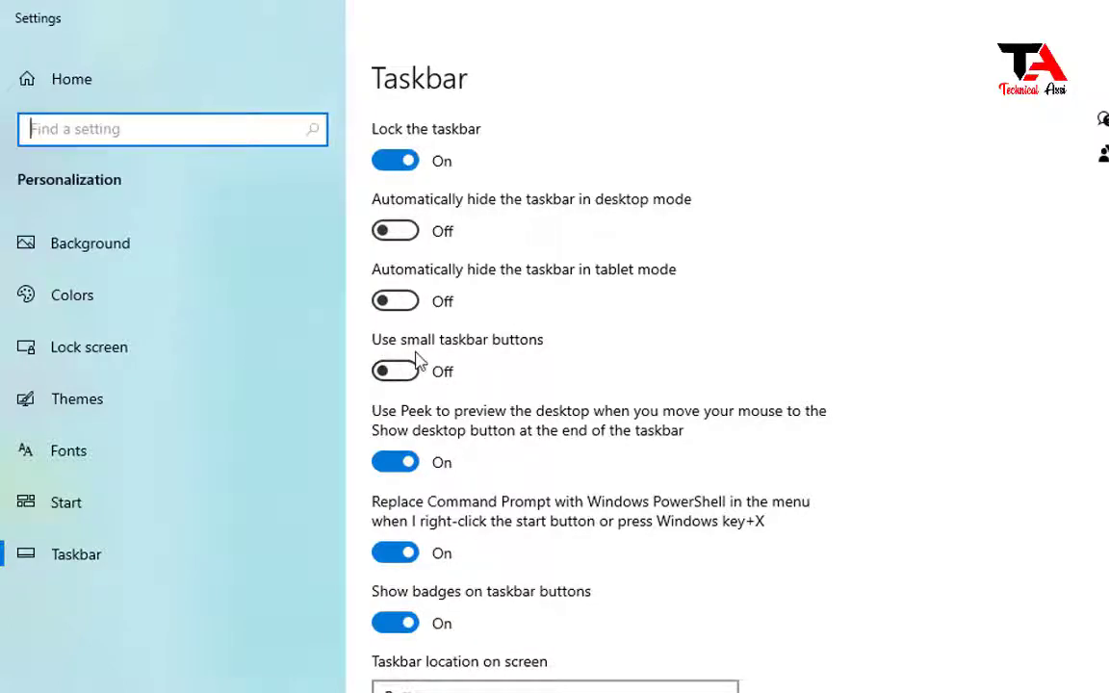
click(393, 372)
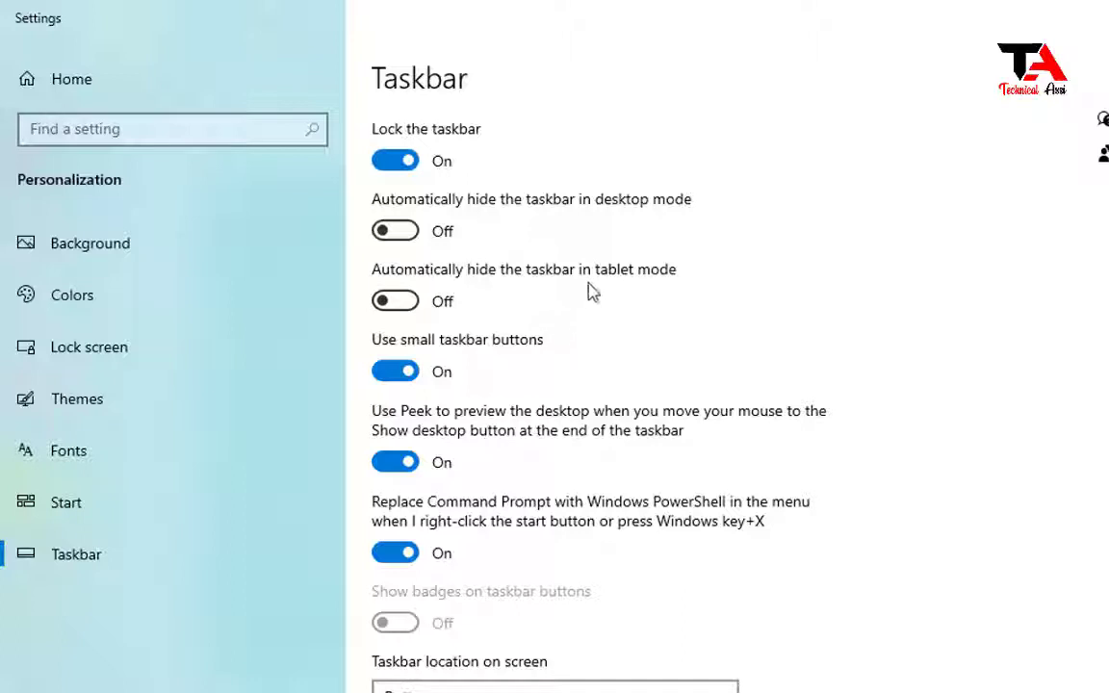
click(404, 236)
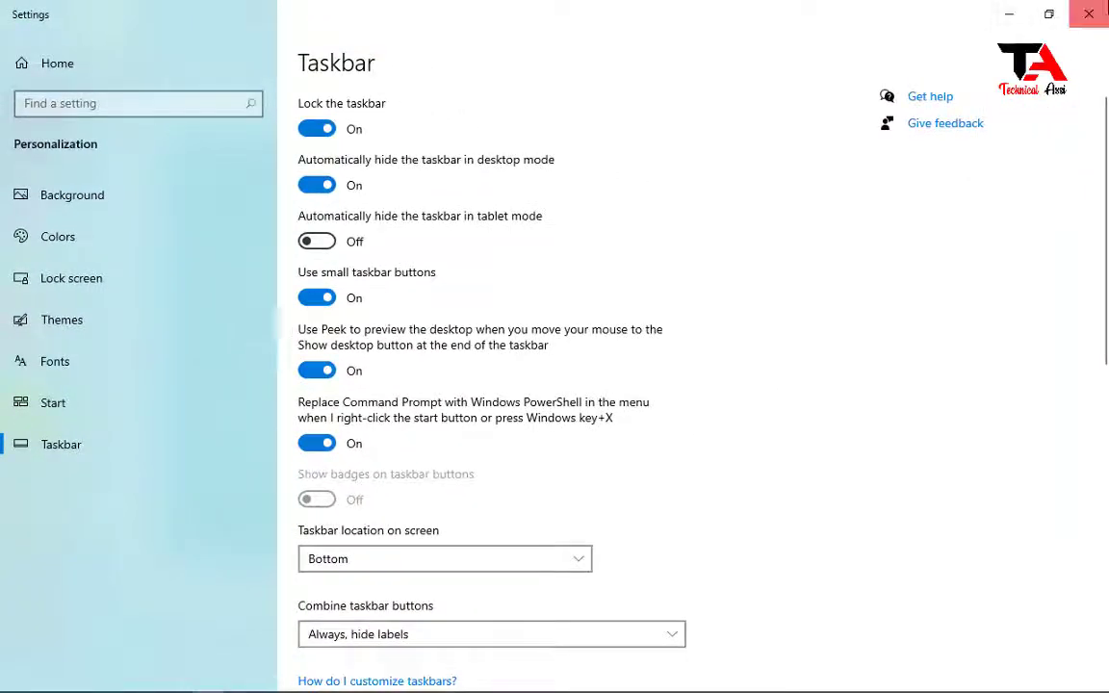
click(1002, 8)
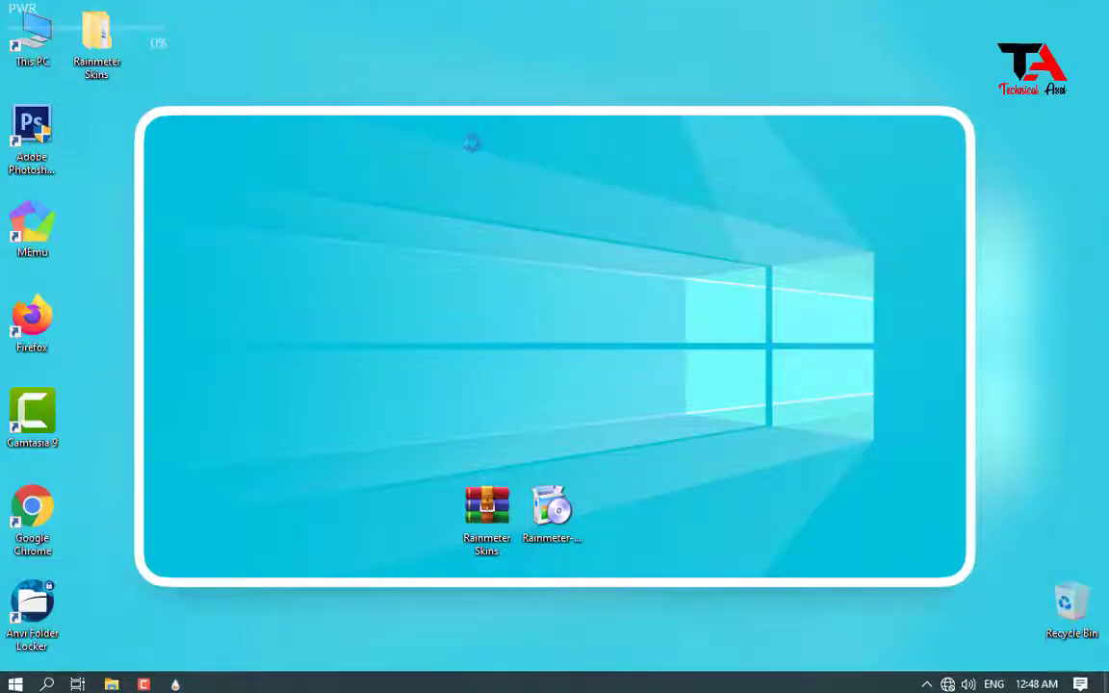
mouse_move(554, 692)
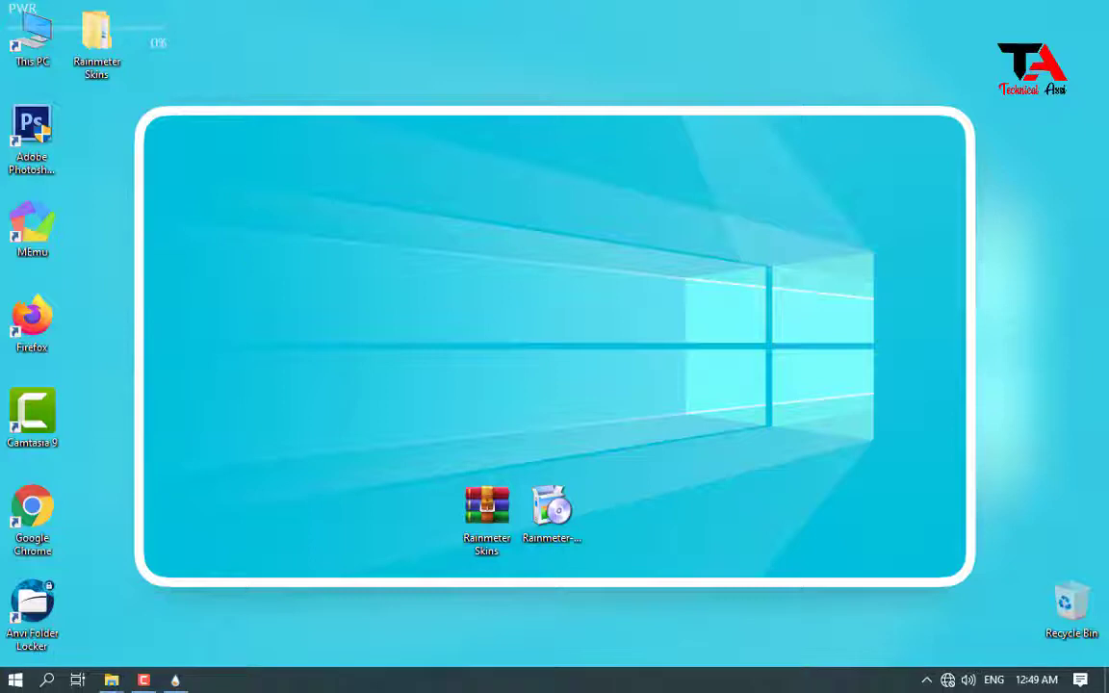
- Set the Gaming Wallpaper image from the Skins_01Aug folder as the desktop background and minimize the folder window
double_click(96, 38)
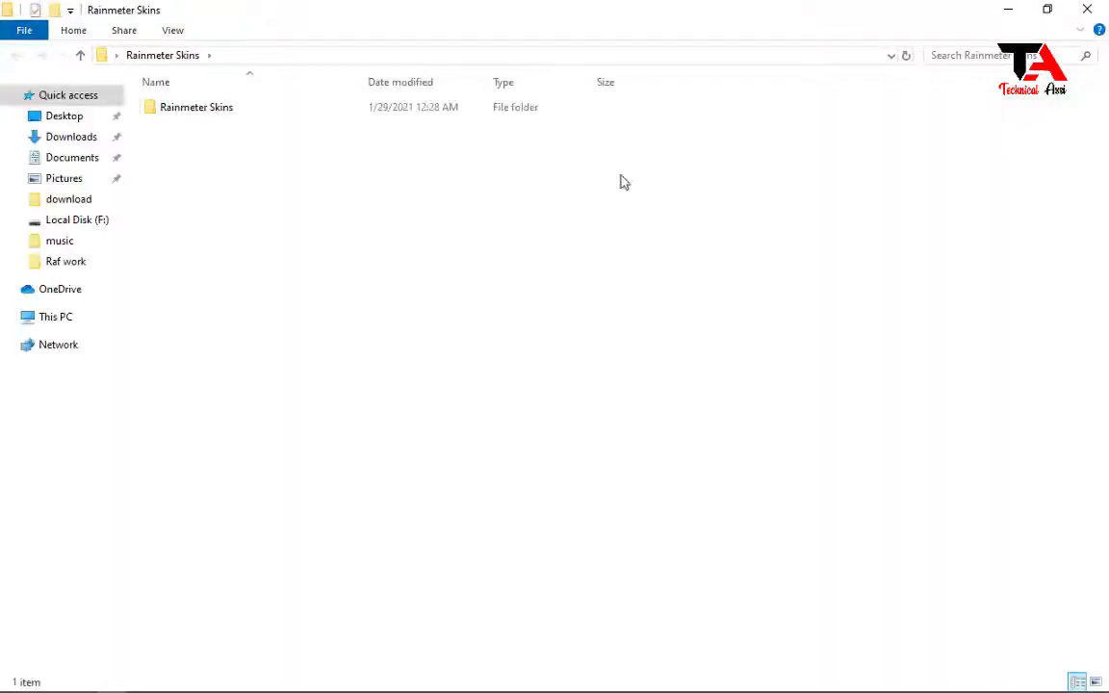
double_click(289, 111)
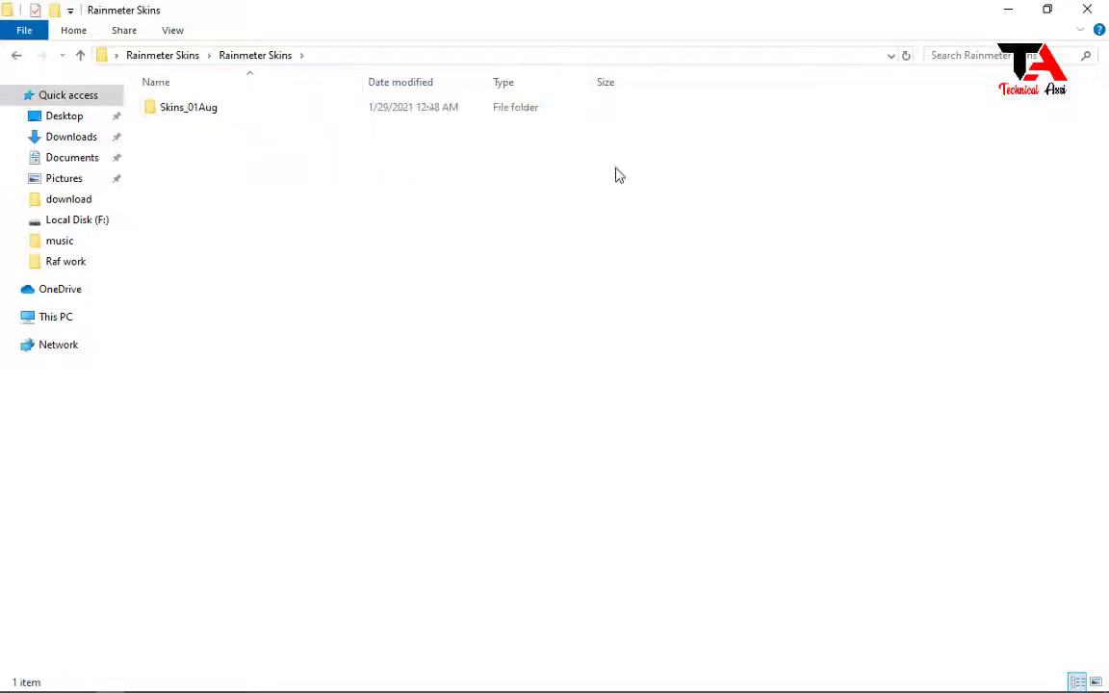
double_click(451, 114)
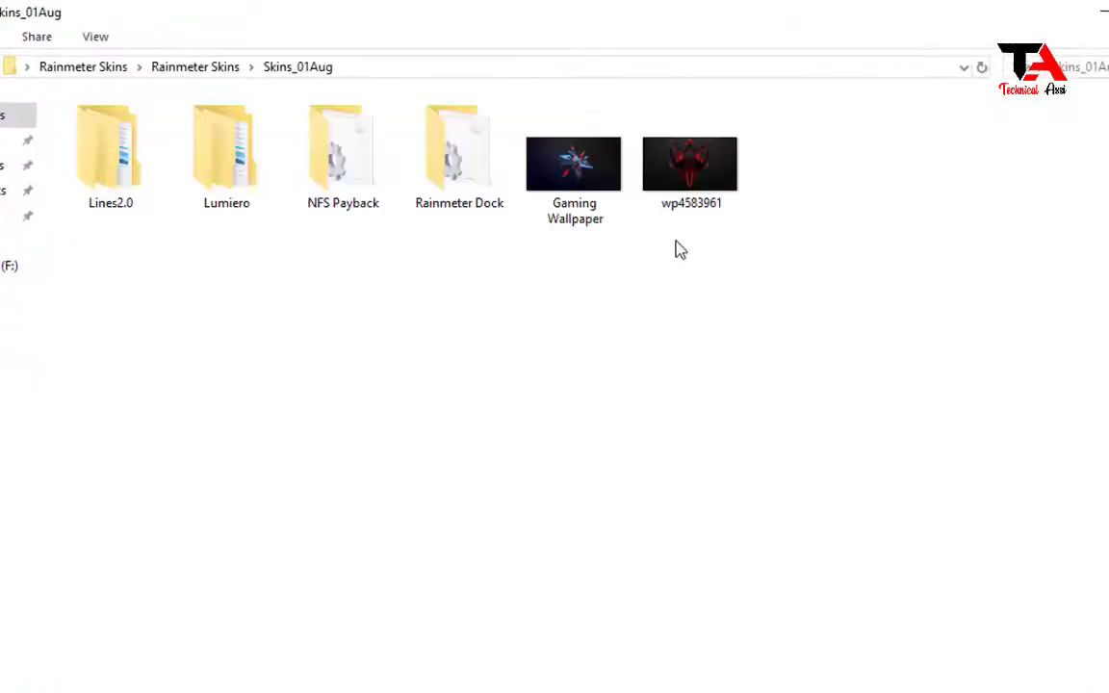
click(585, 172)
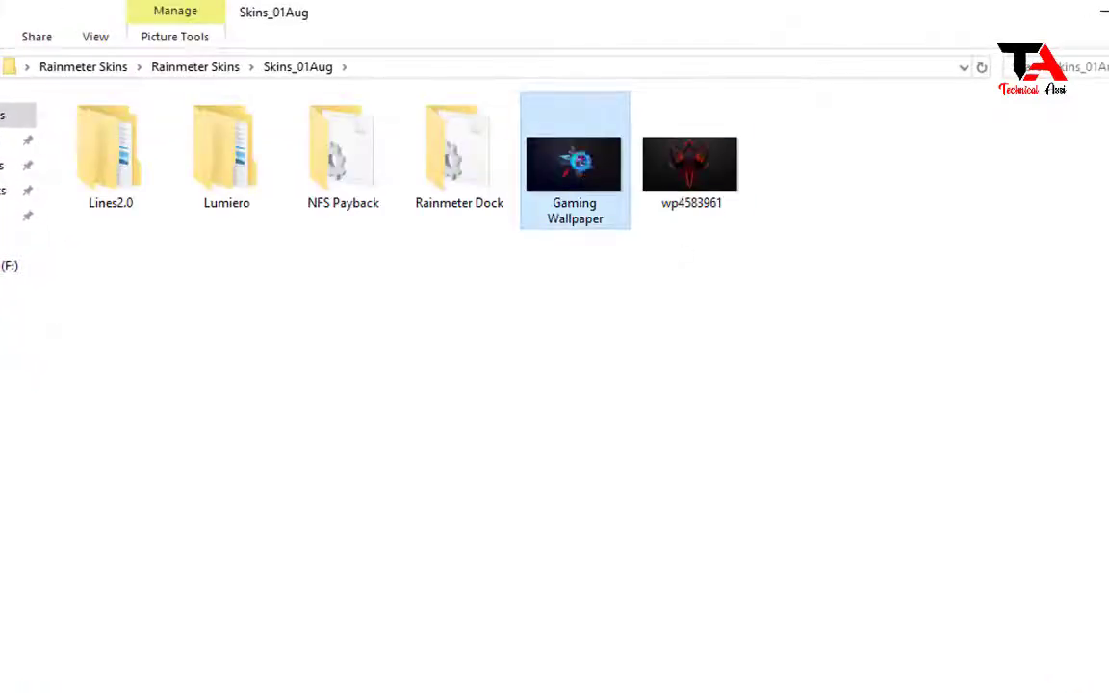
right_click(586, 173)
click(619, 215)
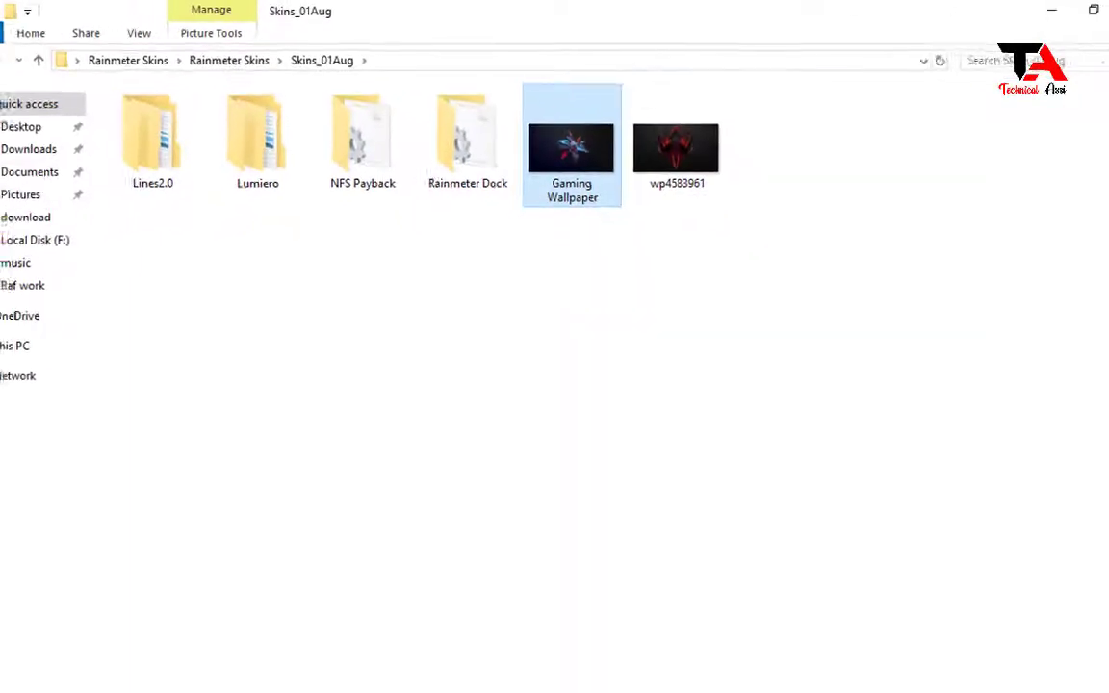
click(1011, 8)
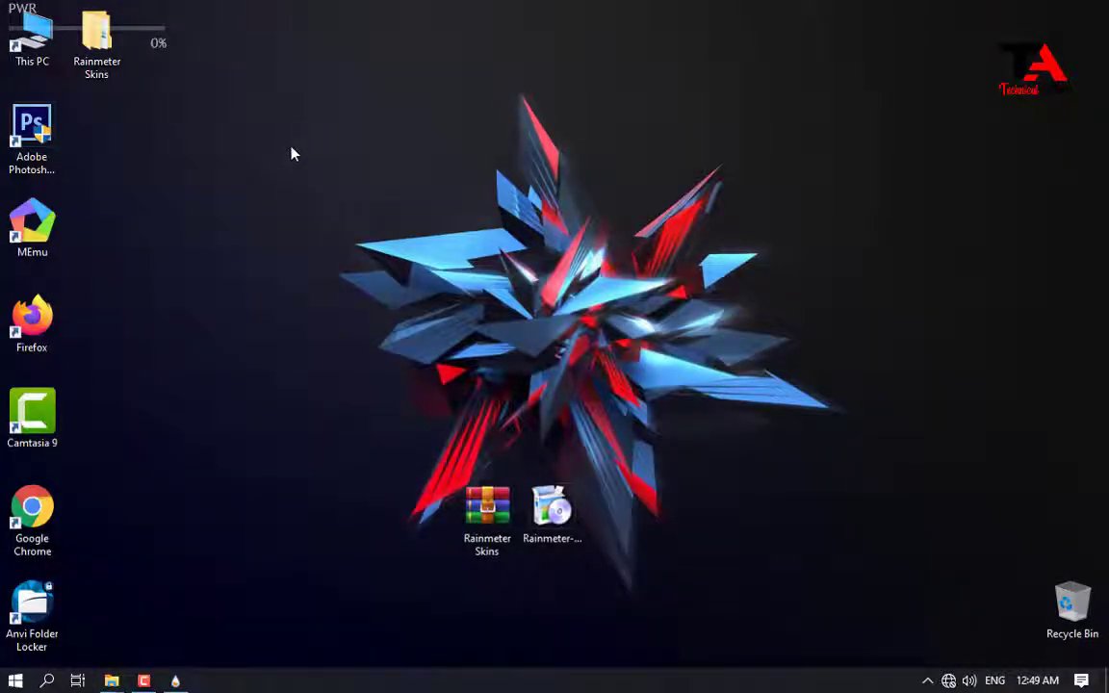
- Hide all desktop icons
right_click(289, 145)
mouse_move(323, 160)
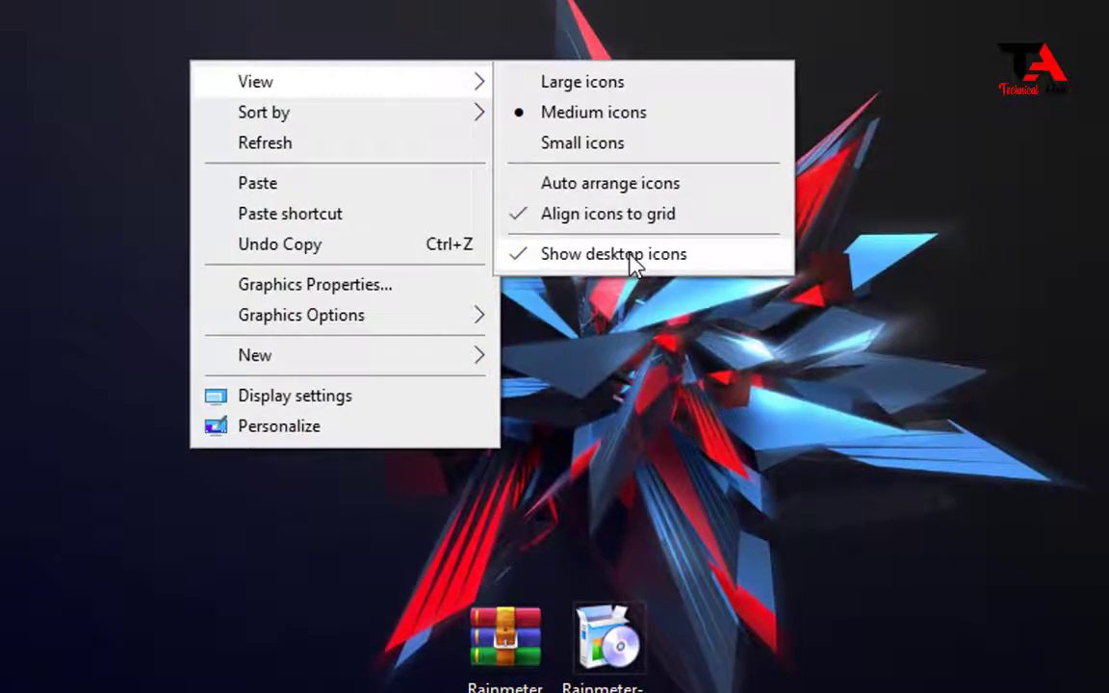
click(621, 256)
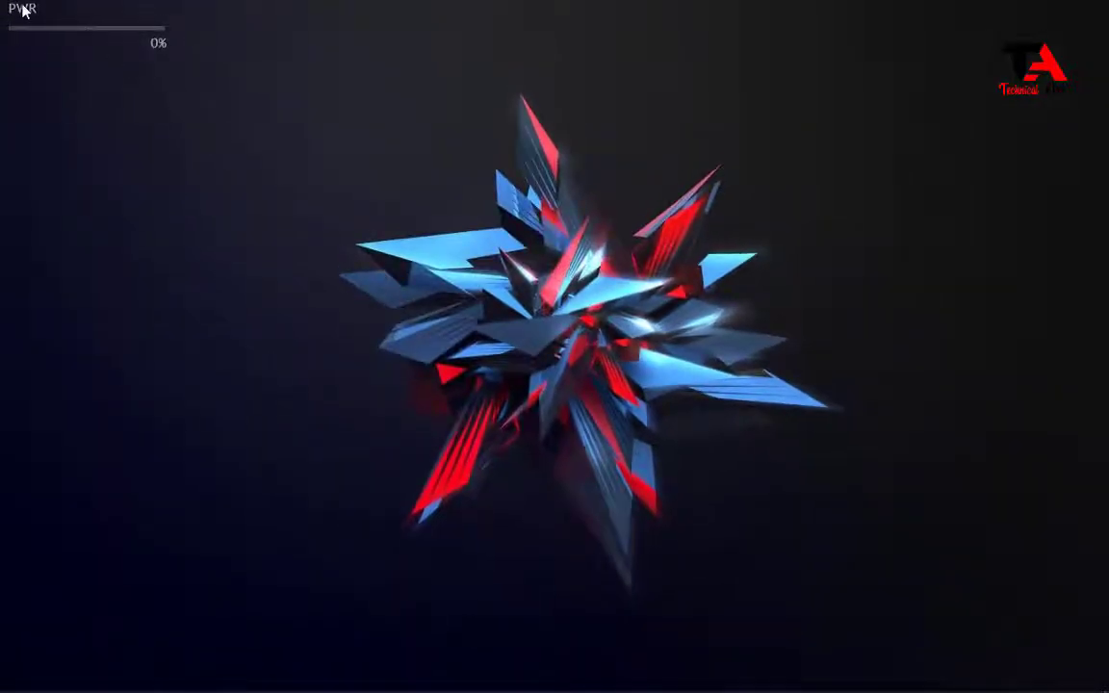
- Unload the Lines2.0 Battery skin pwrhor.ini in Rainmeter's manager and put the manager window away
mouse_move(297, 689)
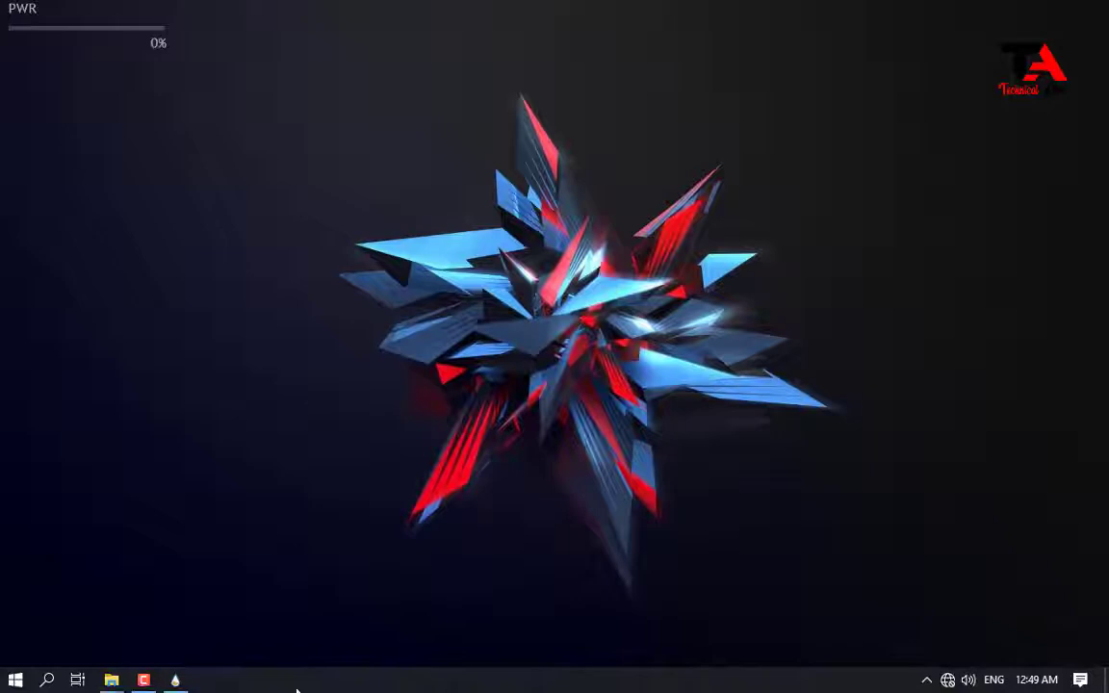
click(176, 681)
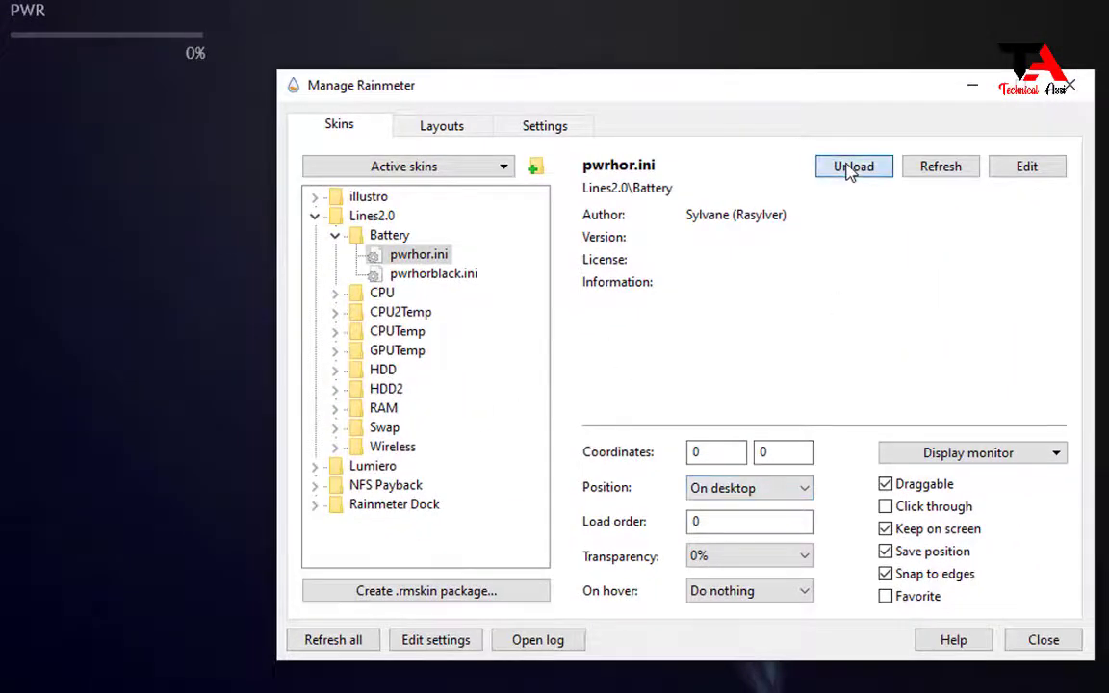
click(850, 169)
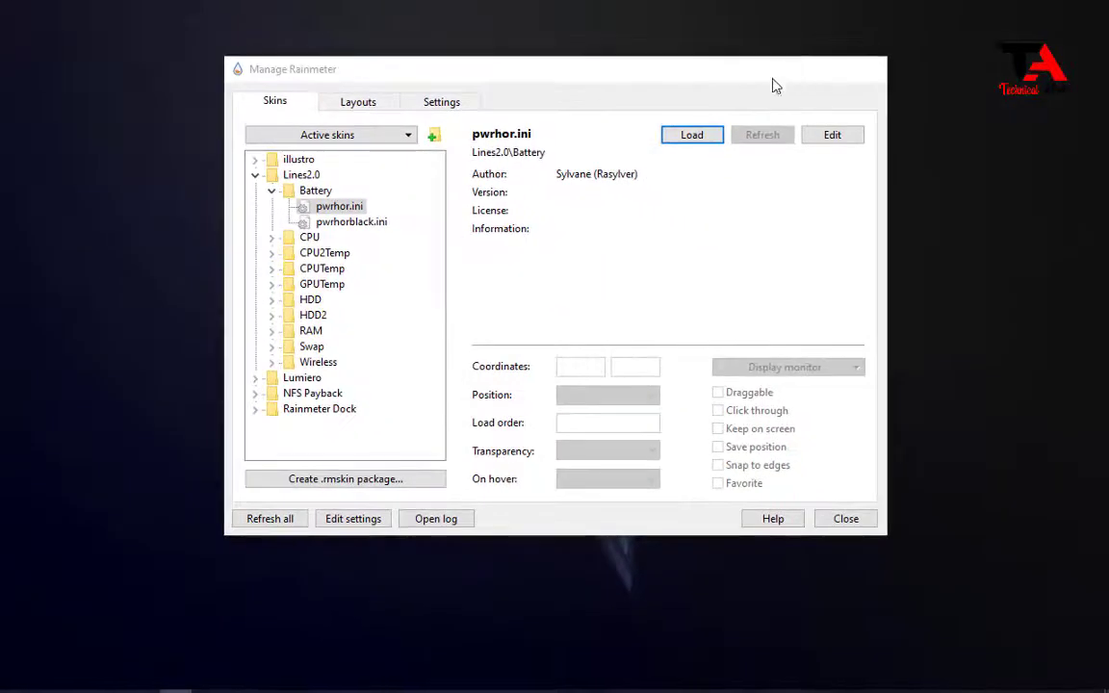
click(846, 518)
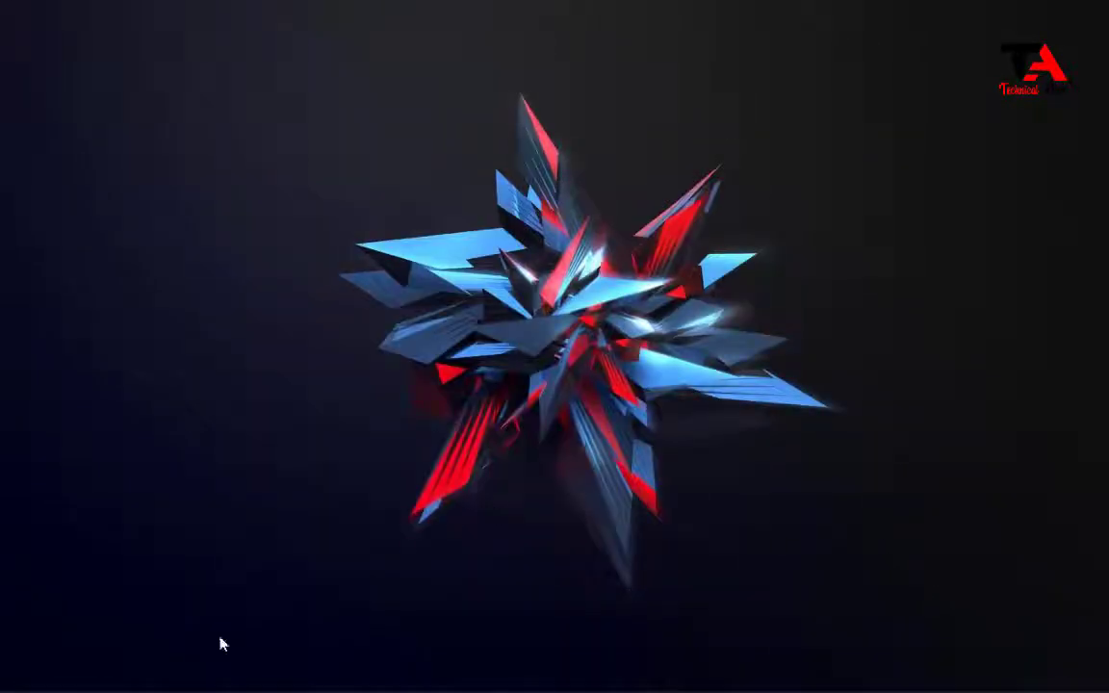
- Load the Lines2.0 CPU skin cpuhor.ini from Rainmeter's manager and set its position to On desktop
mouse_move(178, 683)
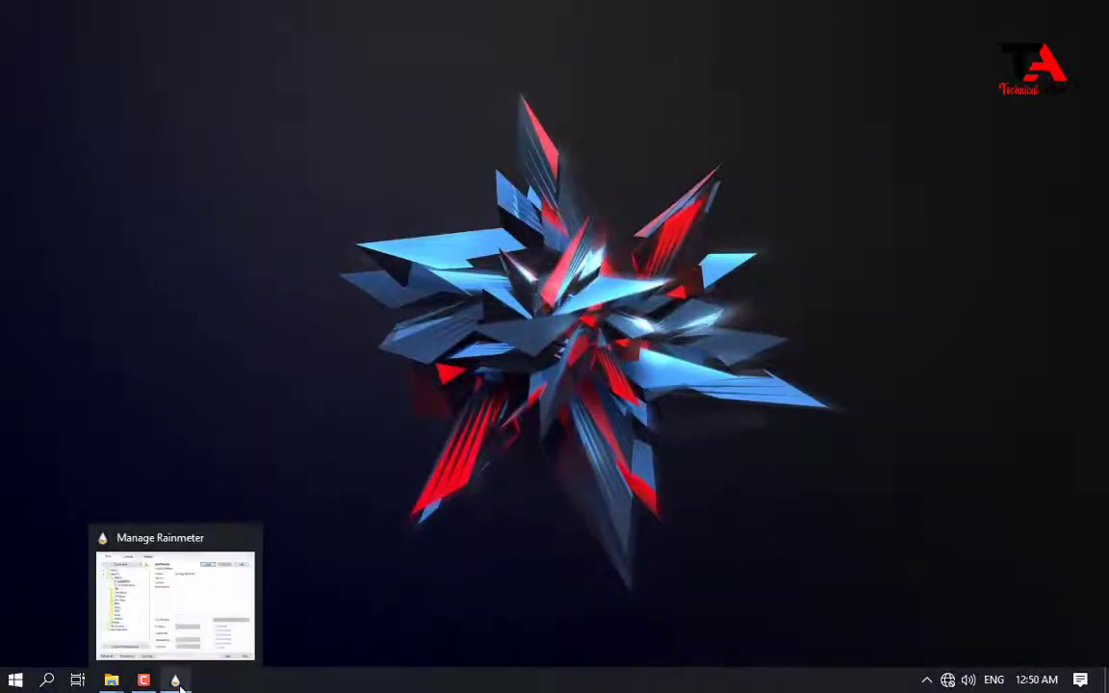
click(200, 613)
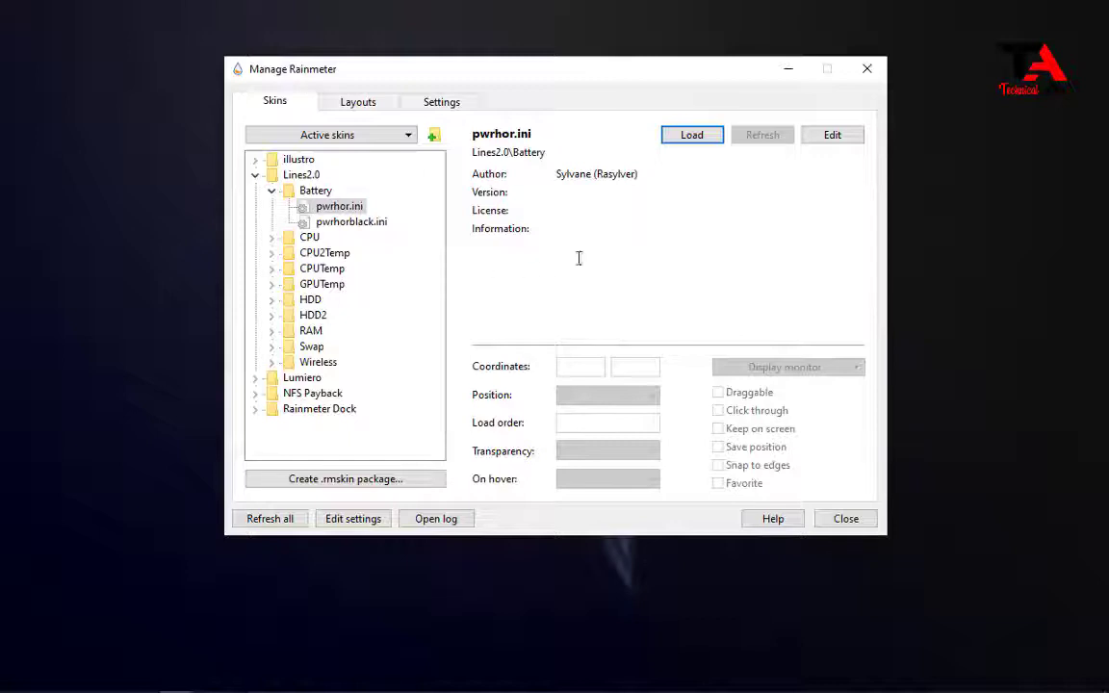
click(269, 240)
click(273, 238)
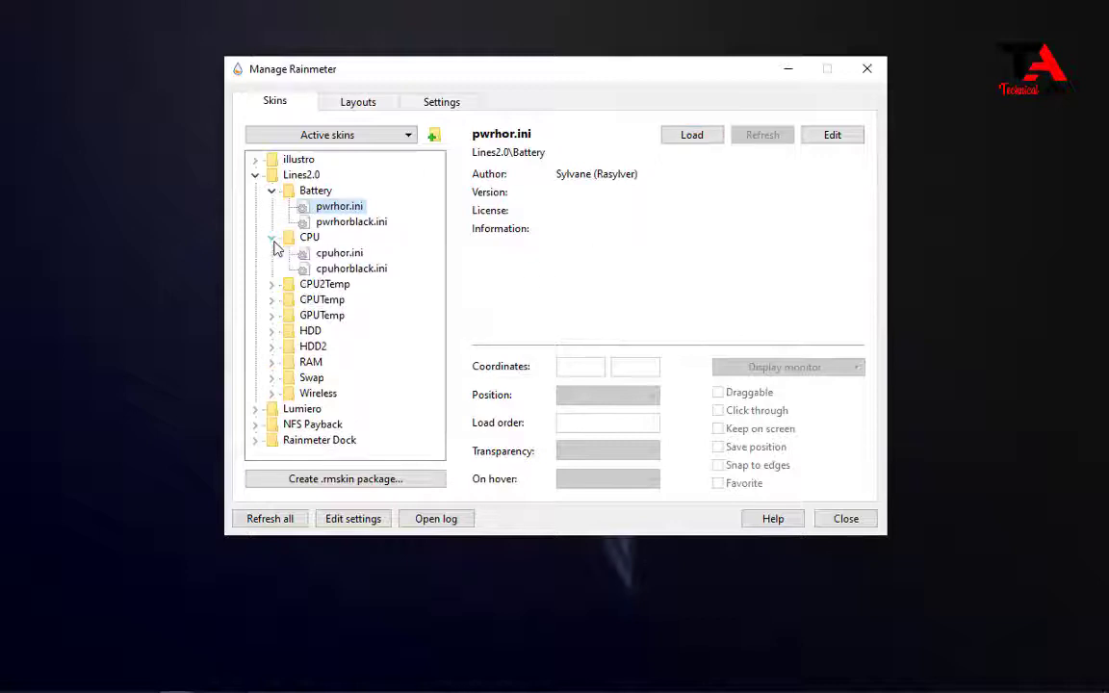
click(329, 255)
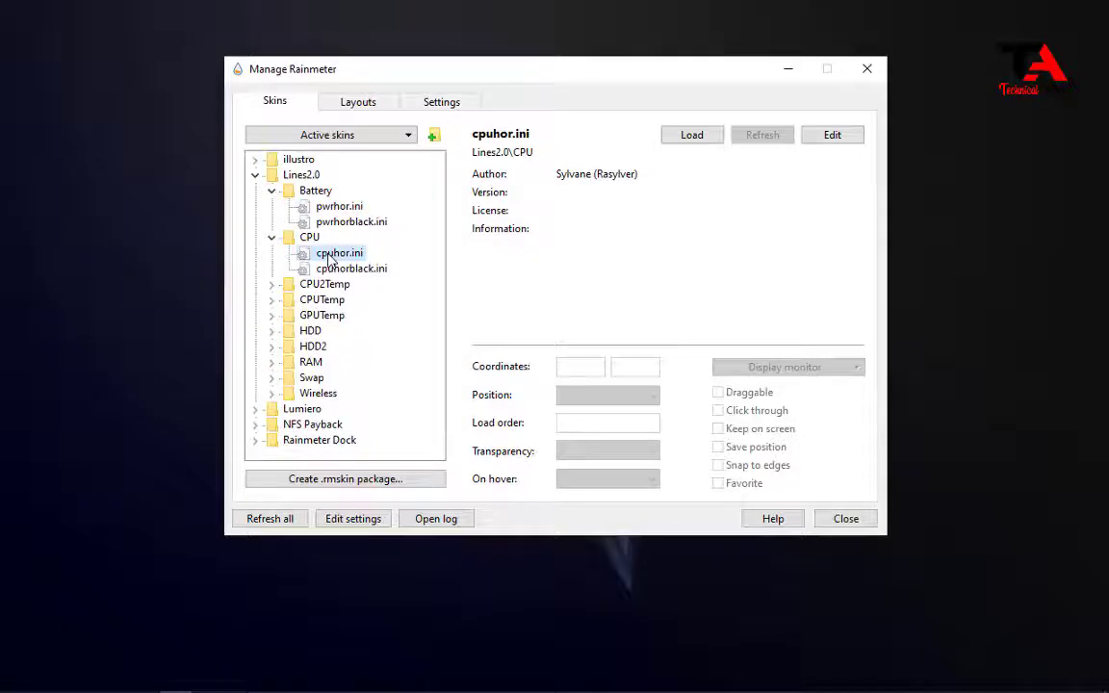
click(693, 135)
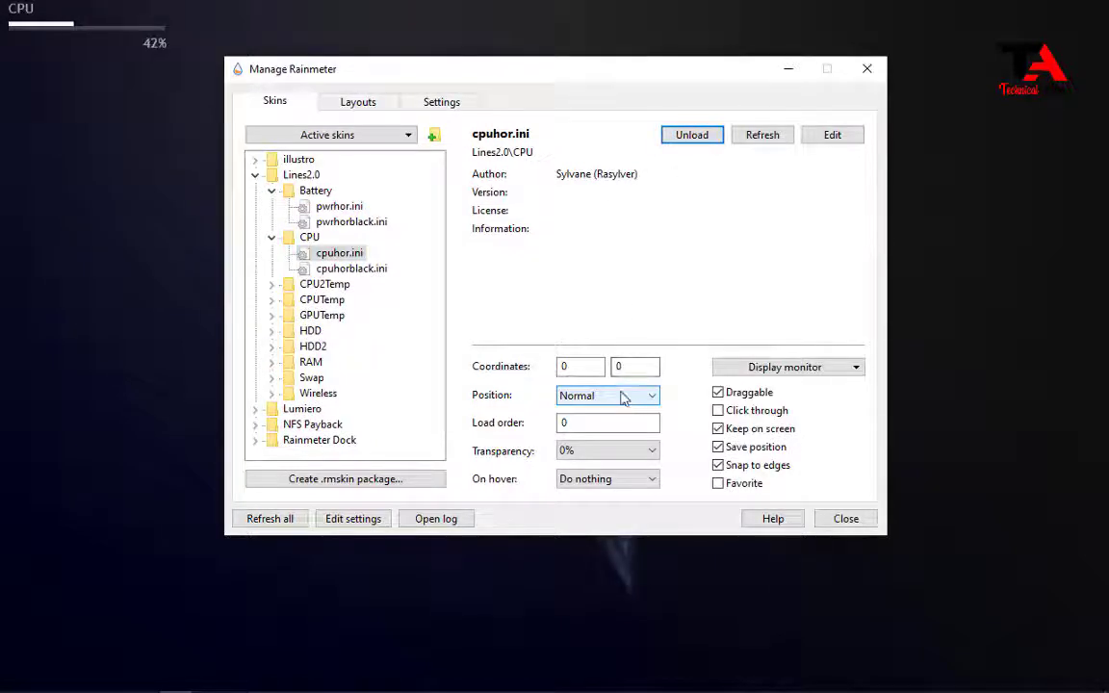
click(622, 399)
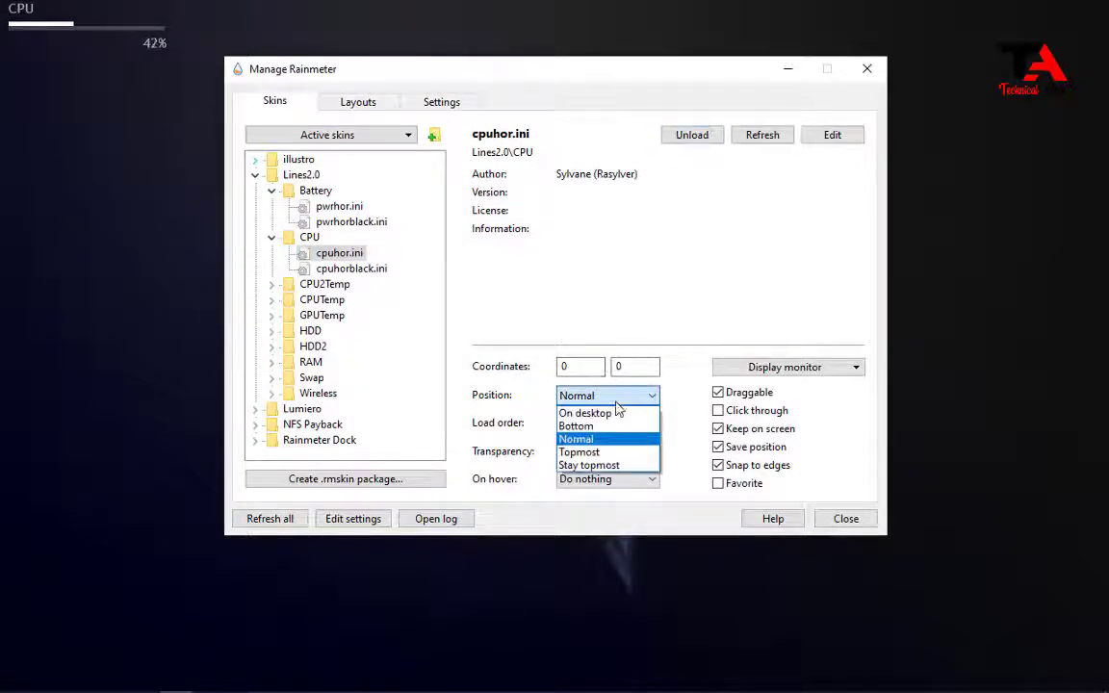
click(618, 412)
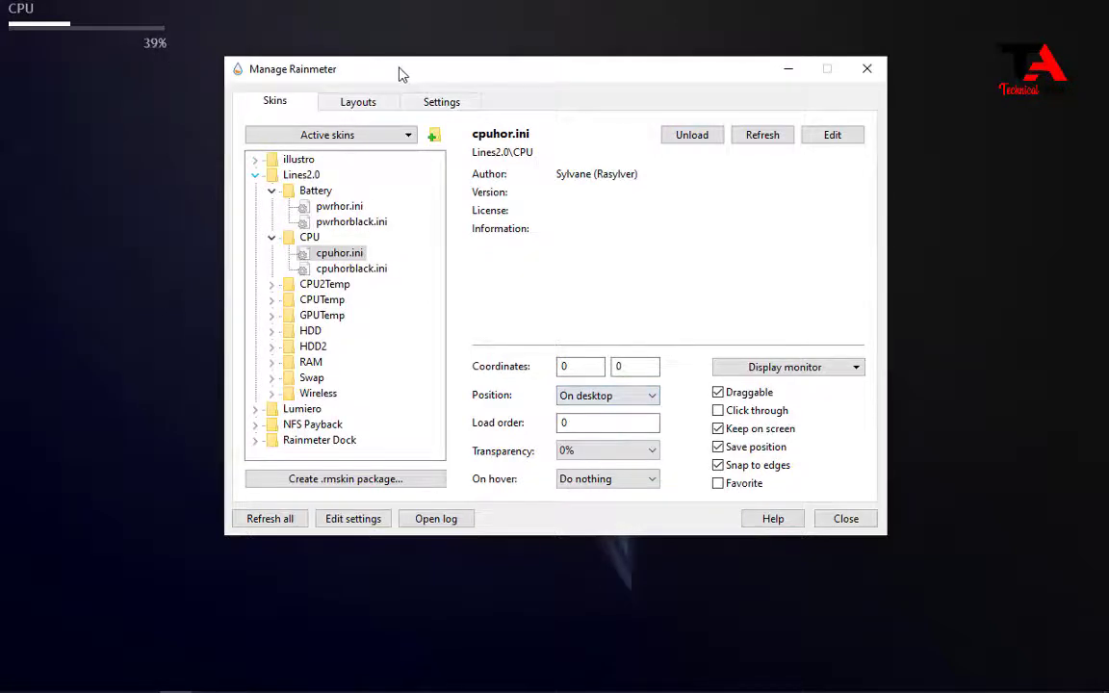
- Place the CPU meter in the desktop's upper-right area at about X 1065, Y 146, moving the manager window aside
drag(402, 75, 322, 133)
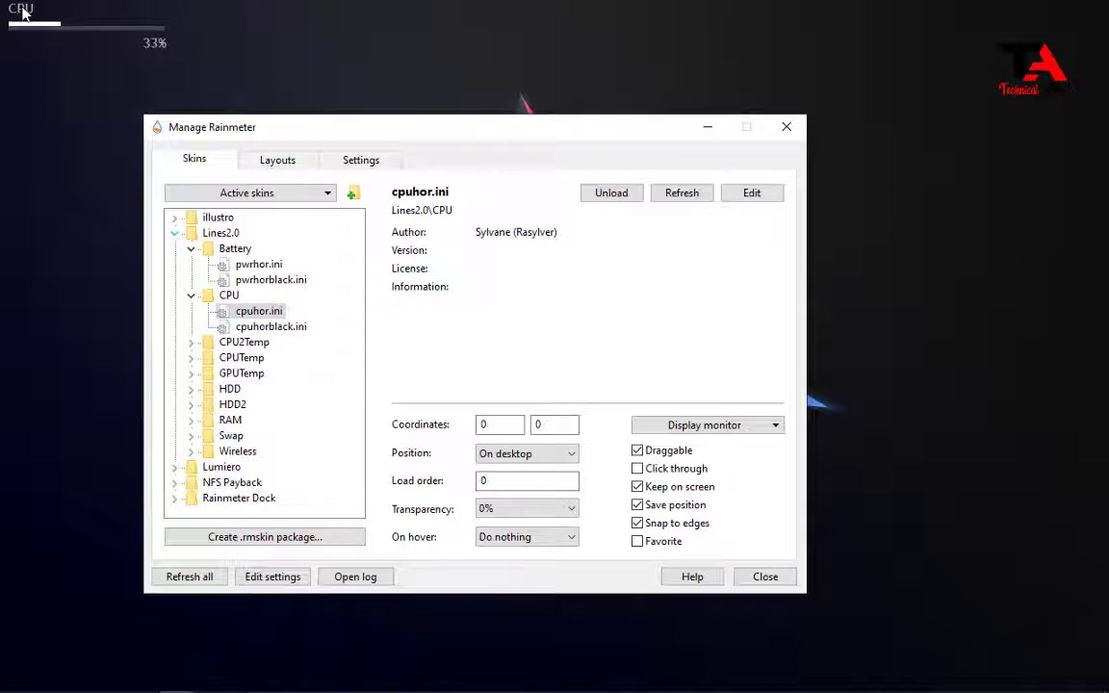
click(22, 9)
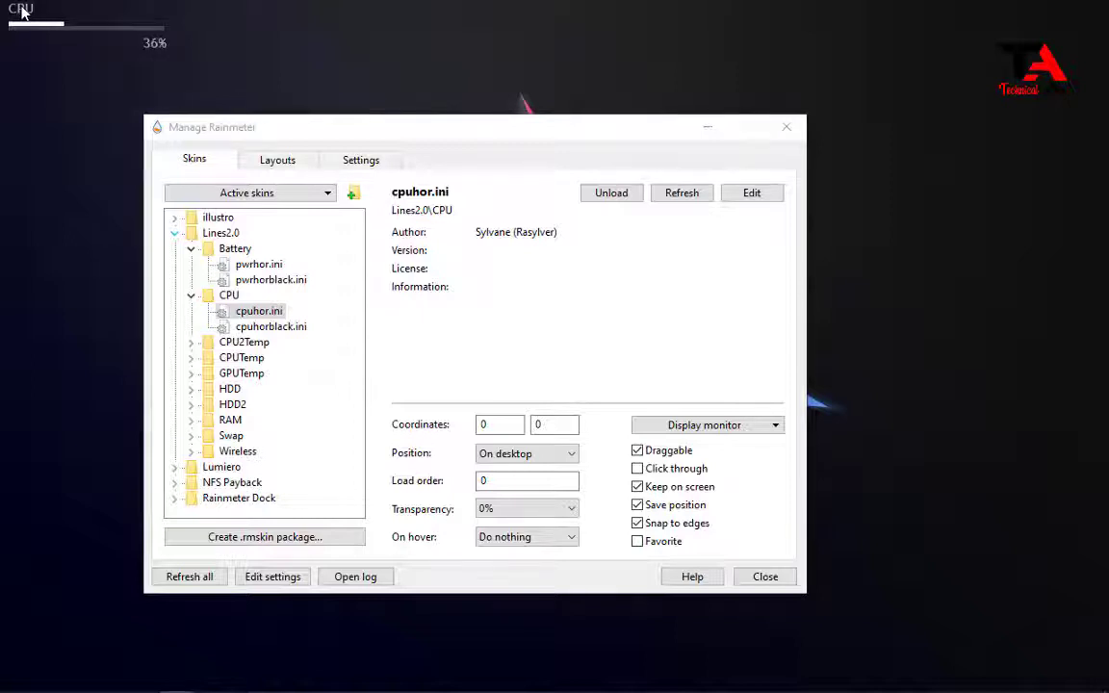
drag(41, 25, 940, 128)
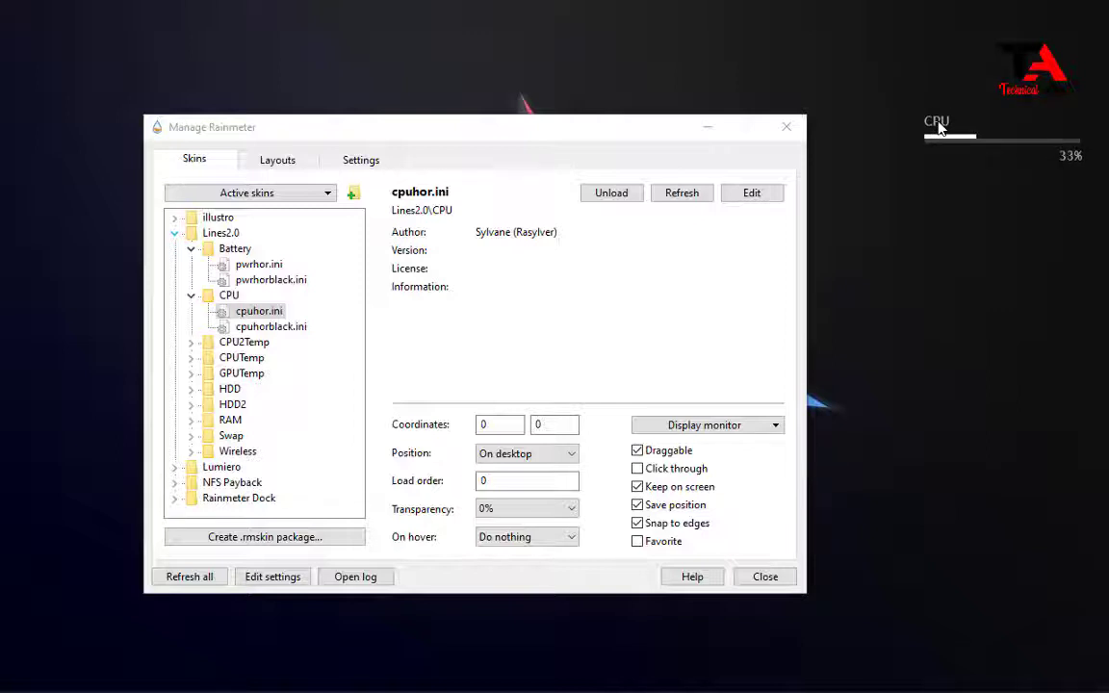
drag(940, 128, 947, 142)
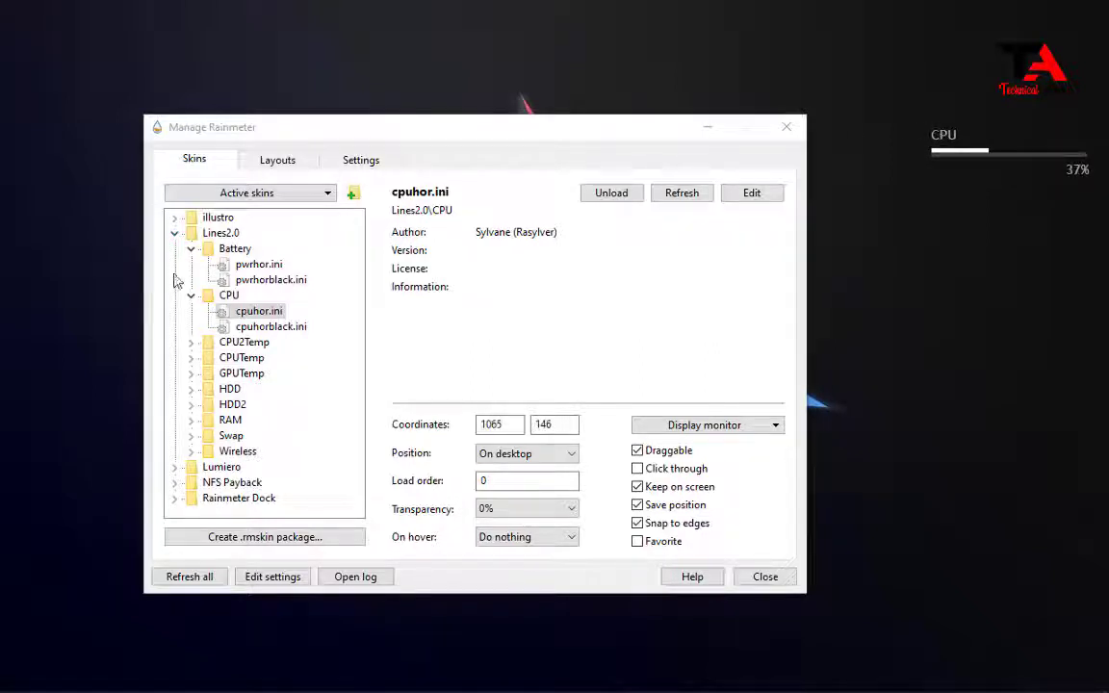
- Load the Lines2.0 HDD skin HDDhor.ini and place it just below the CPU meter at about X 1063, Y 218
click(191, 390)
click(260, 406)
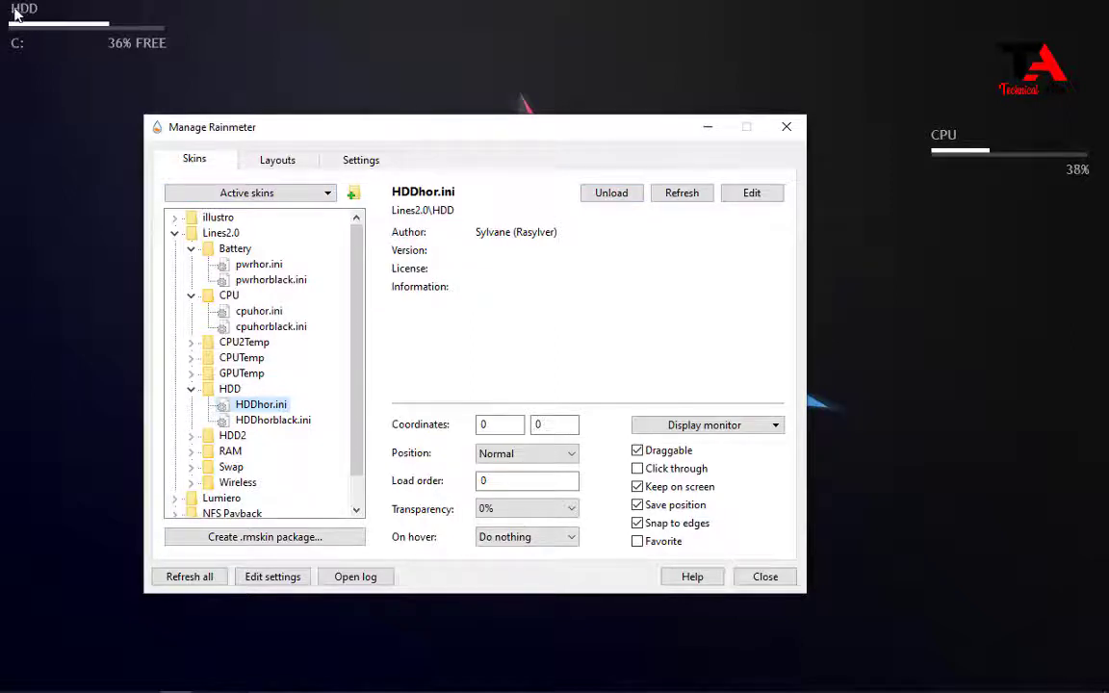
drag(19, 12, 941, 199)
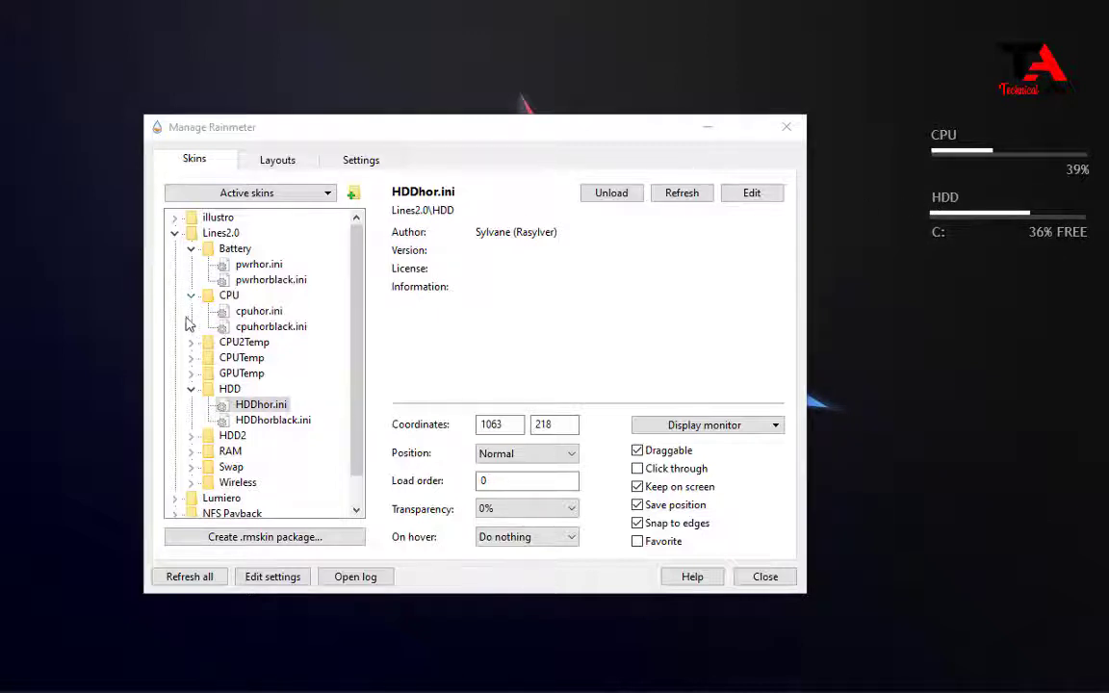
- Load the Lines2.0 RAM skin ramhor.ini and place it just below the HDD meter at about X 1065, Y 300
scroll(358, 381, down, 1)
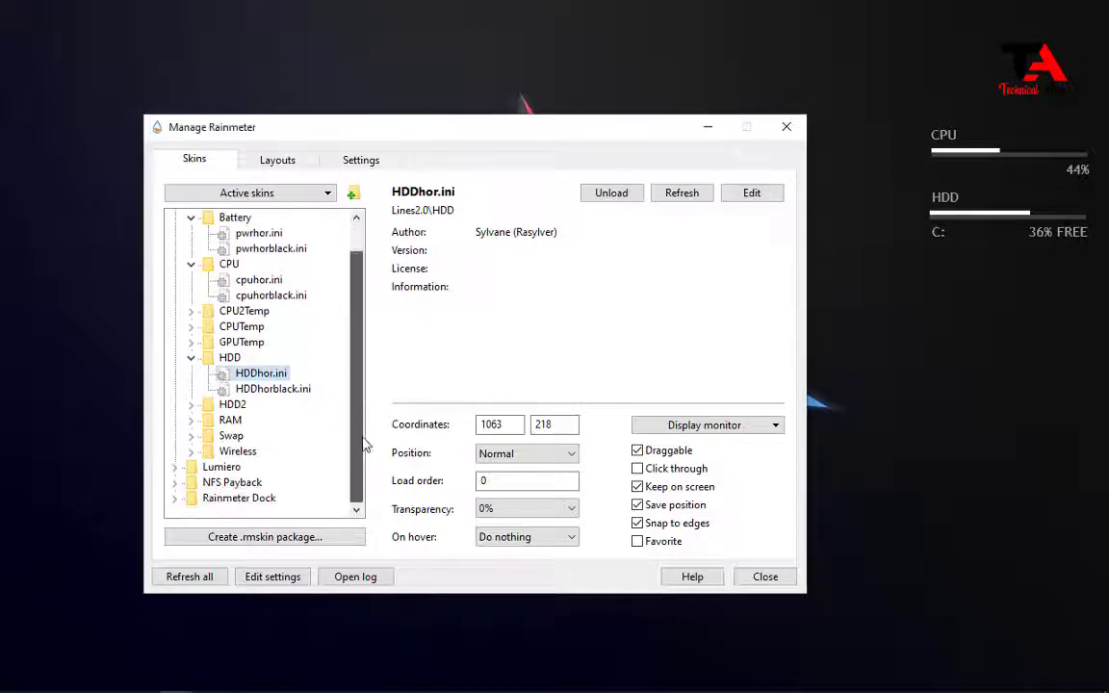
click(190, 419)
click(256, 437)
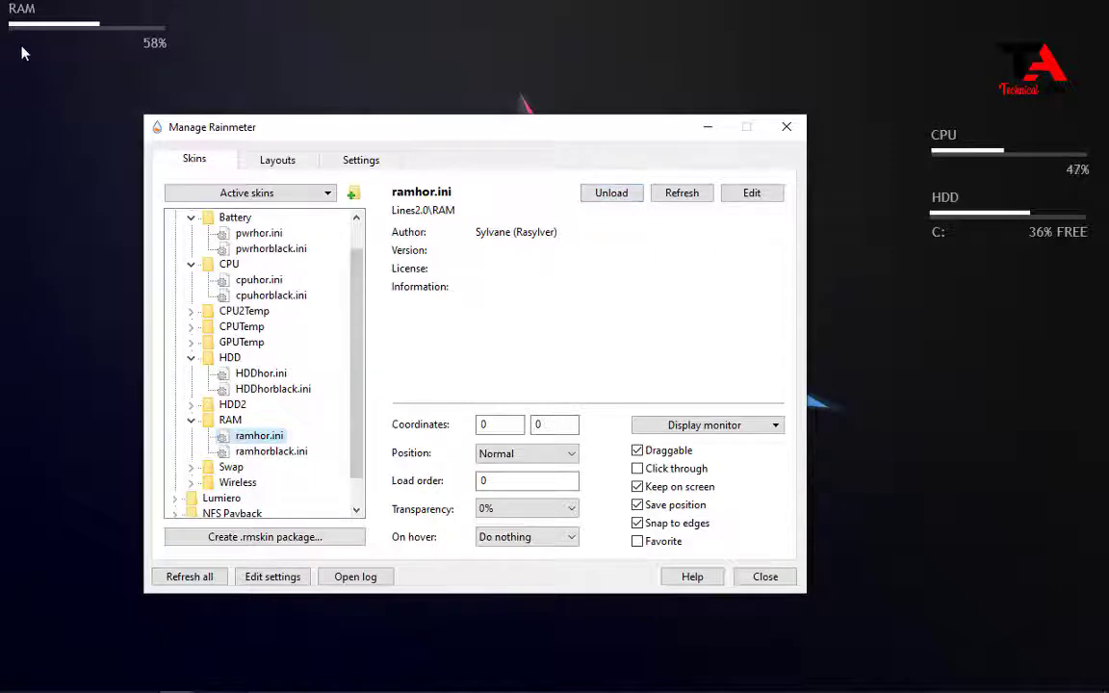
click(18, 16)
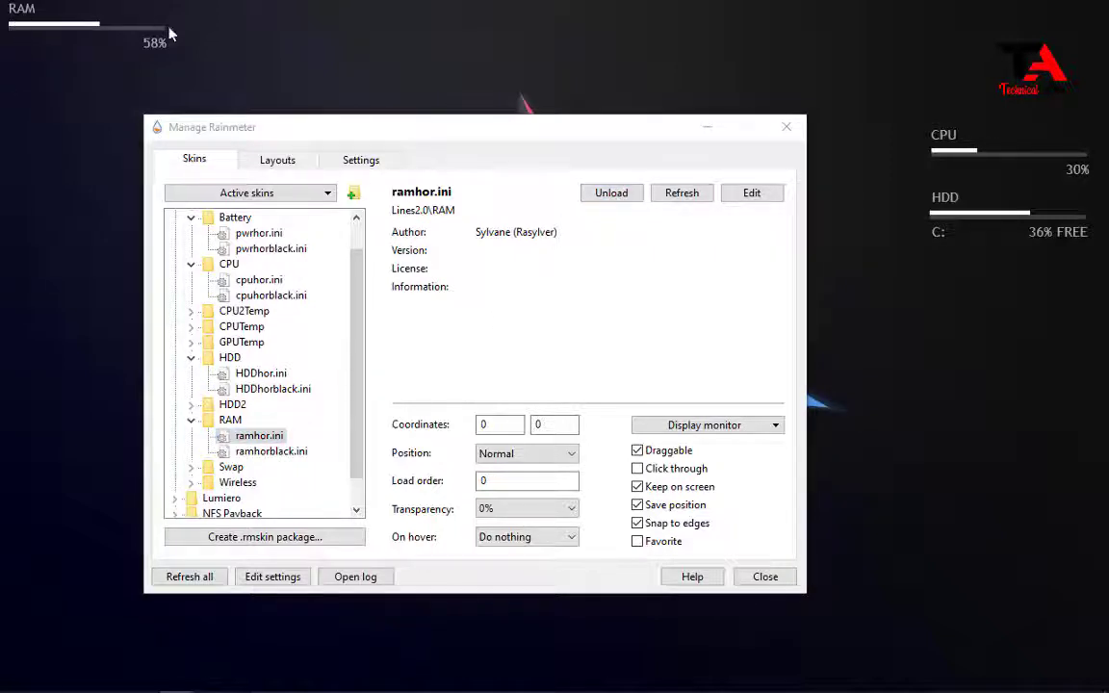
drag(14, 10, 938, 269)
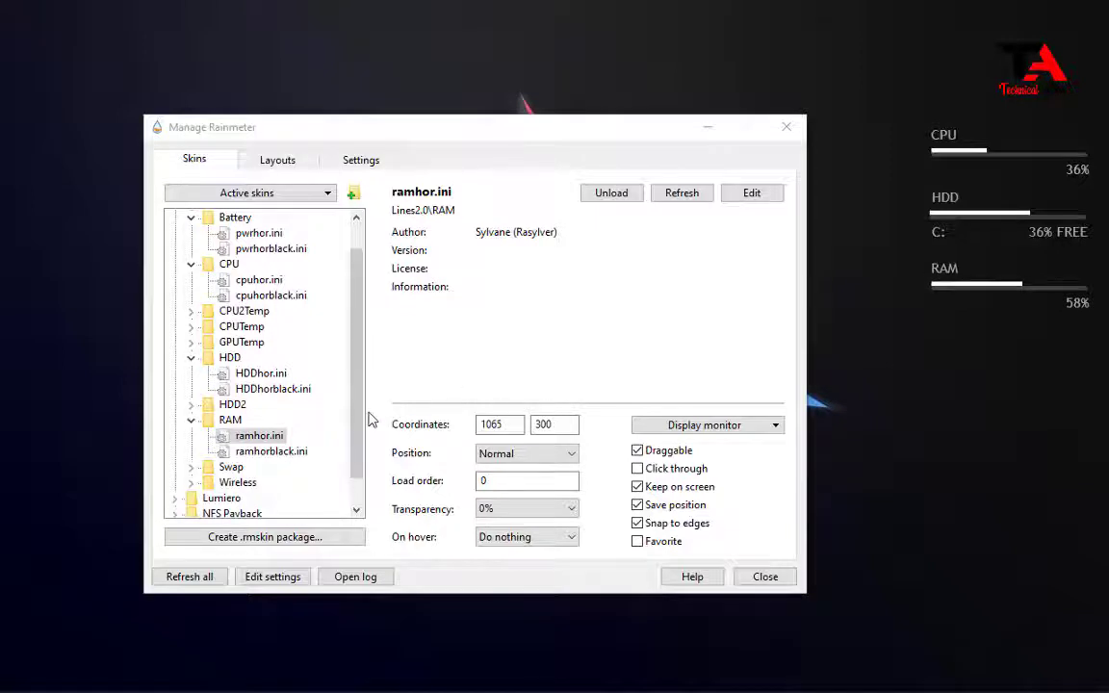
drag(361, 424, 362, 471)
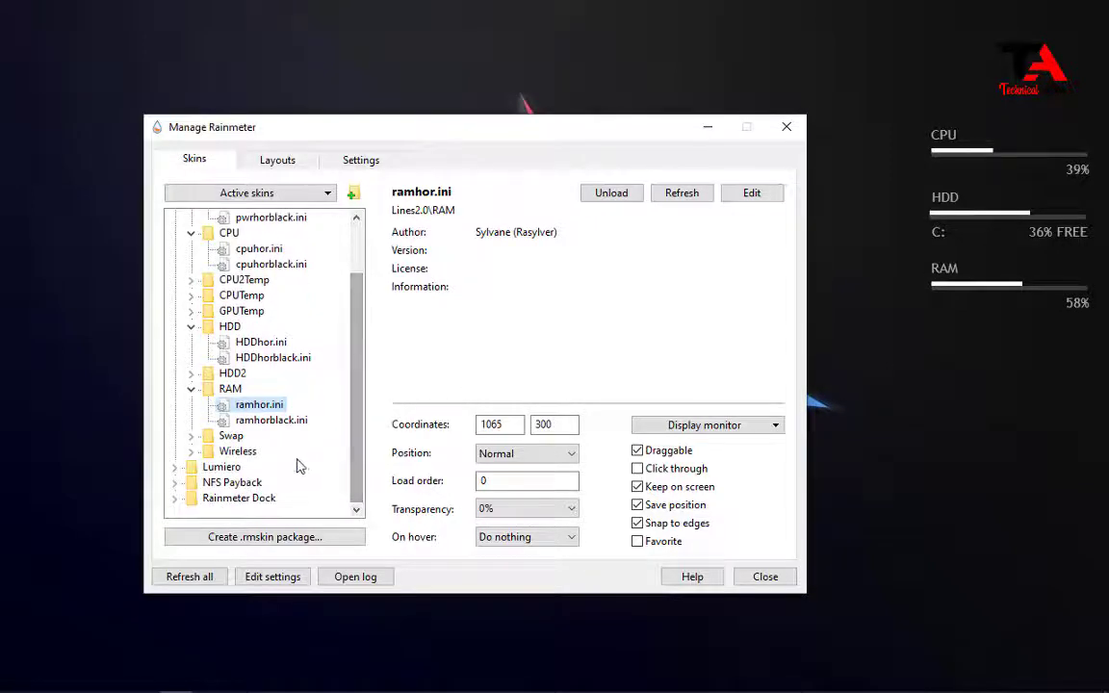
click(192, 452)
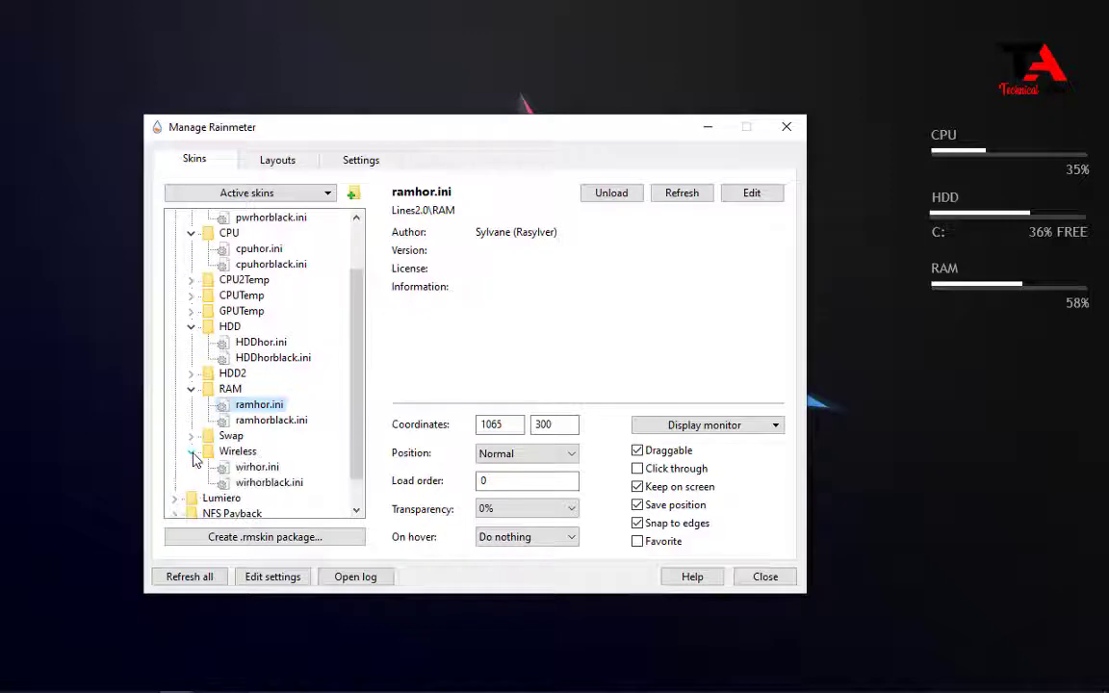
click(191, 452)
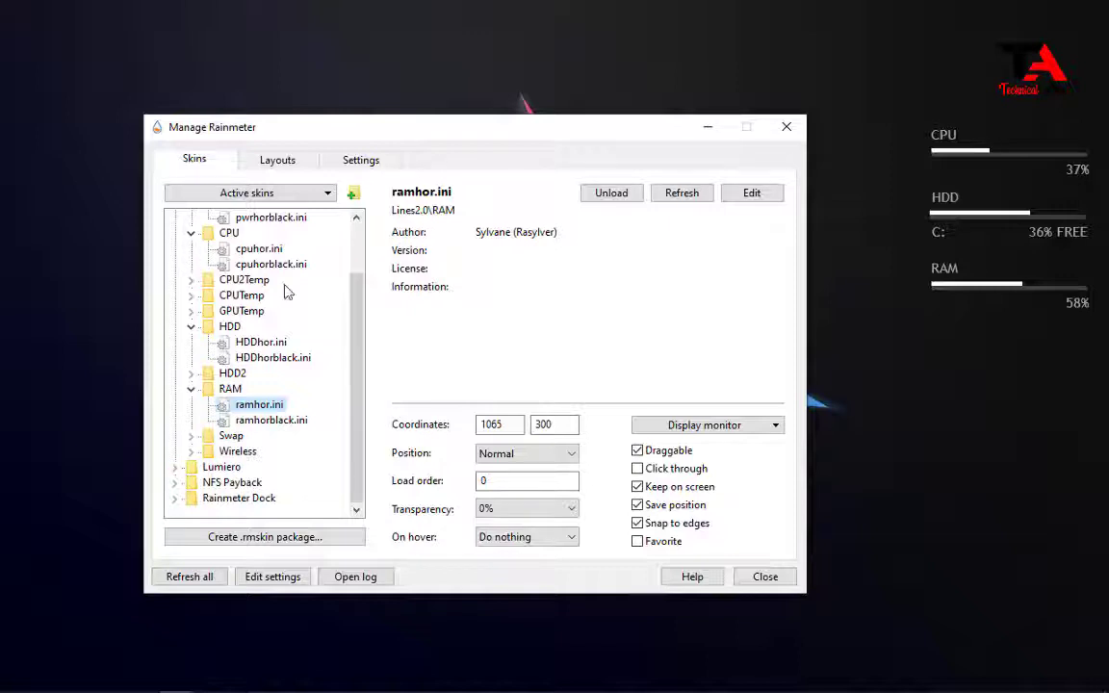
- Collapse the Lines2.0 skins, load the Lumiero Date skin Date.ini, and move the manager window off the date display
scroll(364, 314, up, 2)
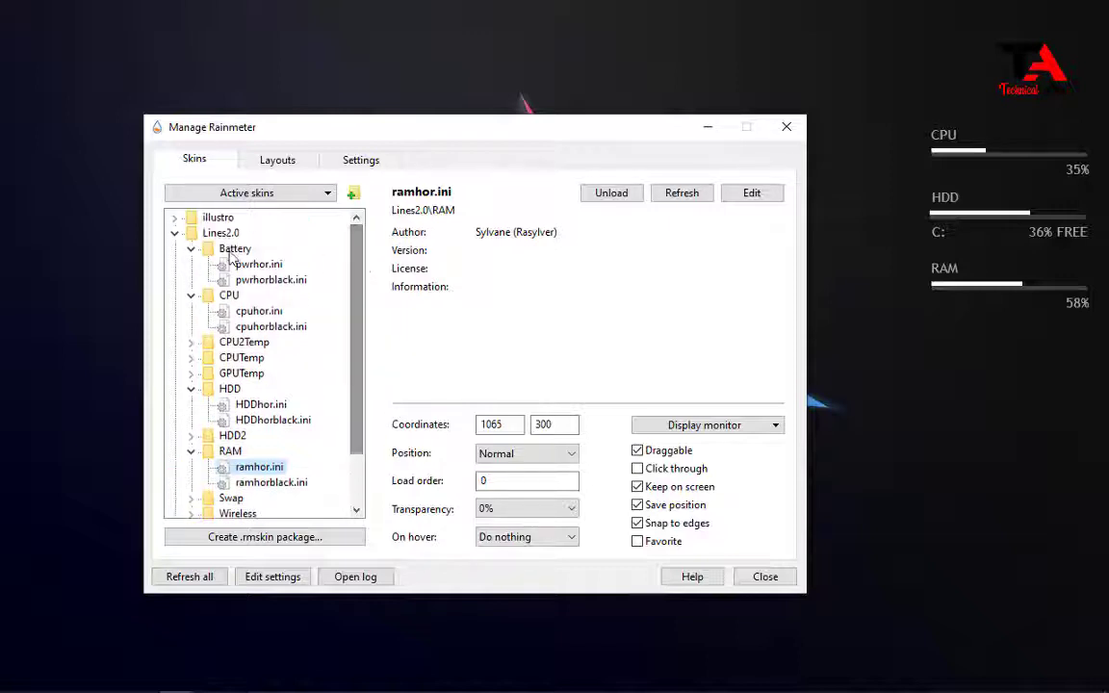
click(174, 234)
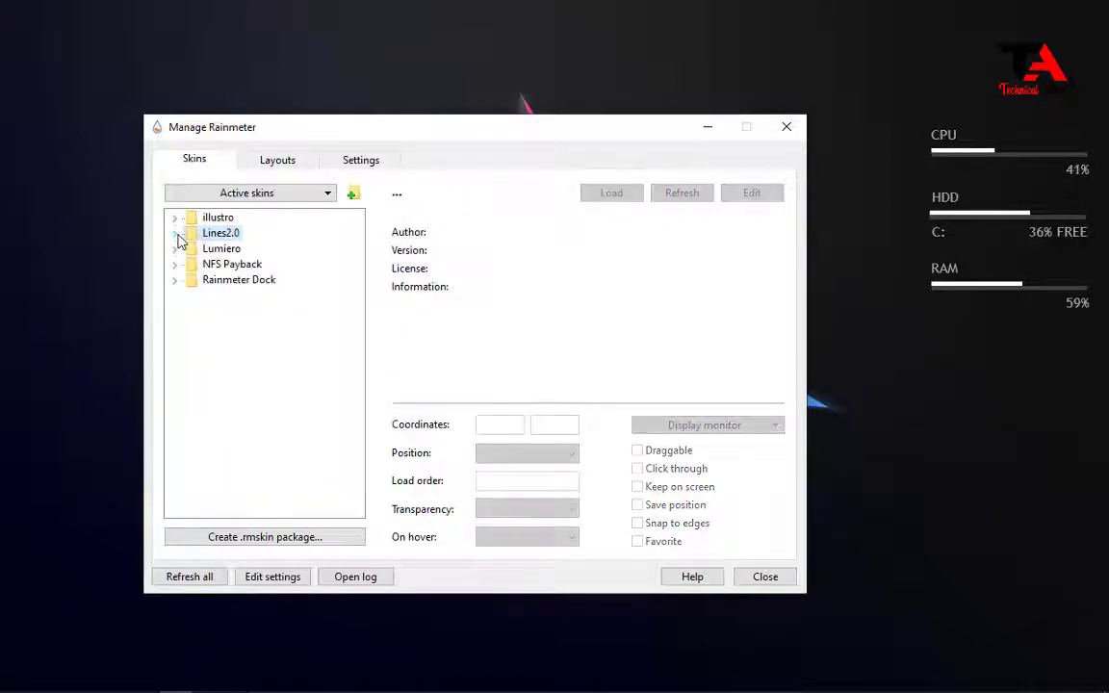
click(174, 249)
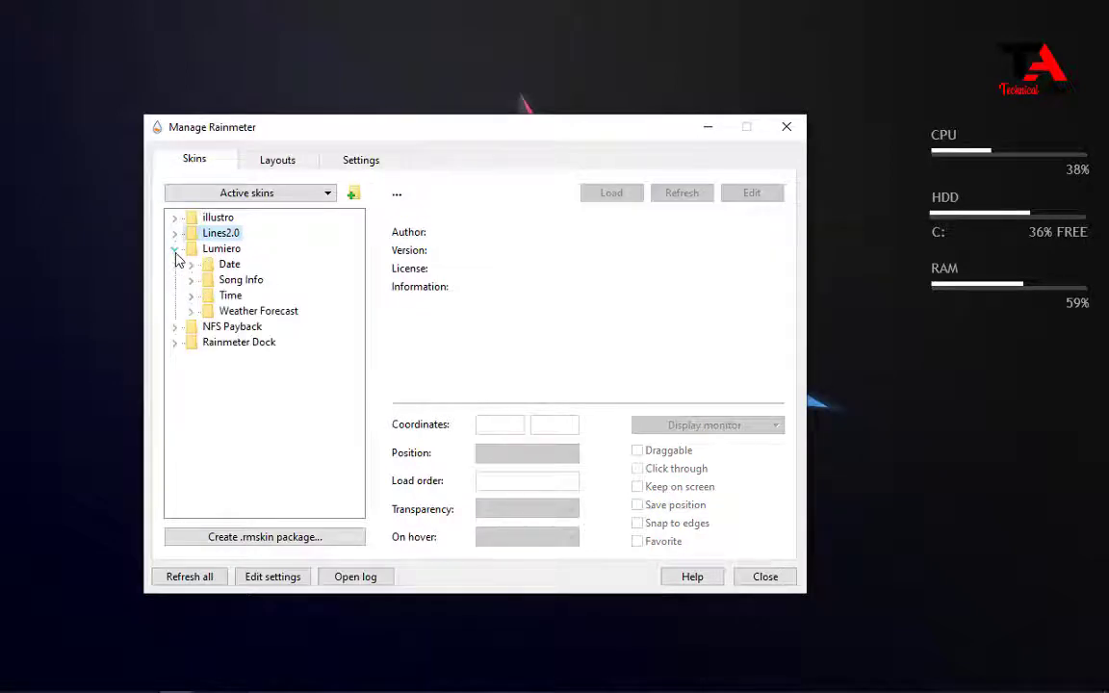
click(192, 265)
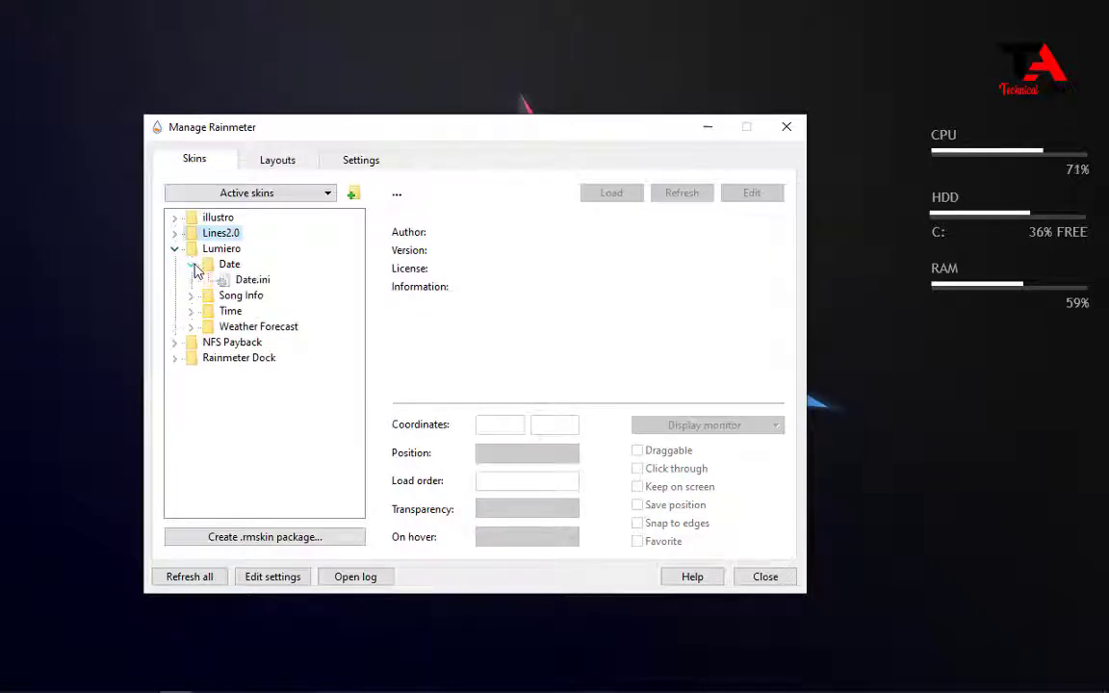
click(231, 280)
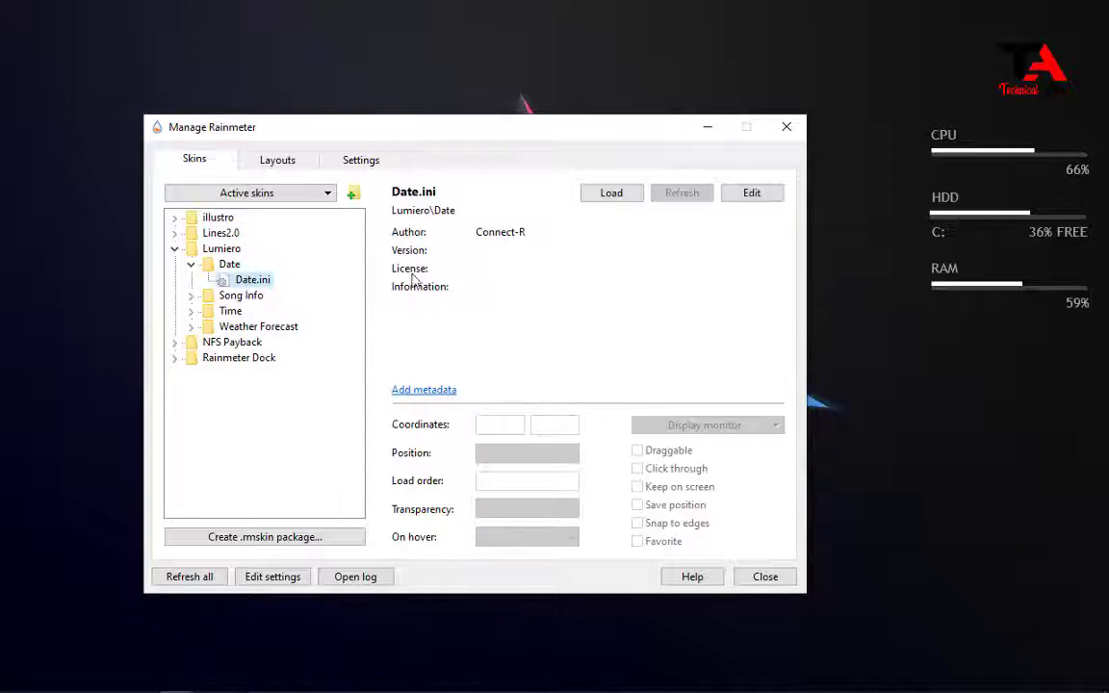
click(620, 193)
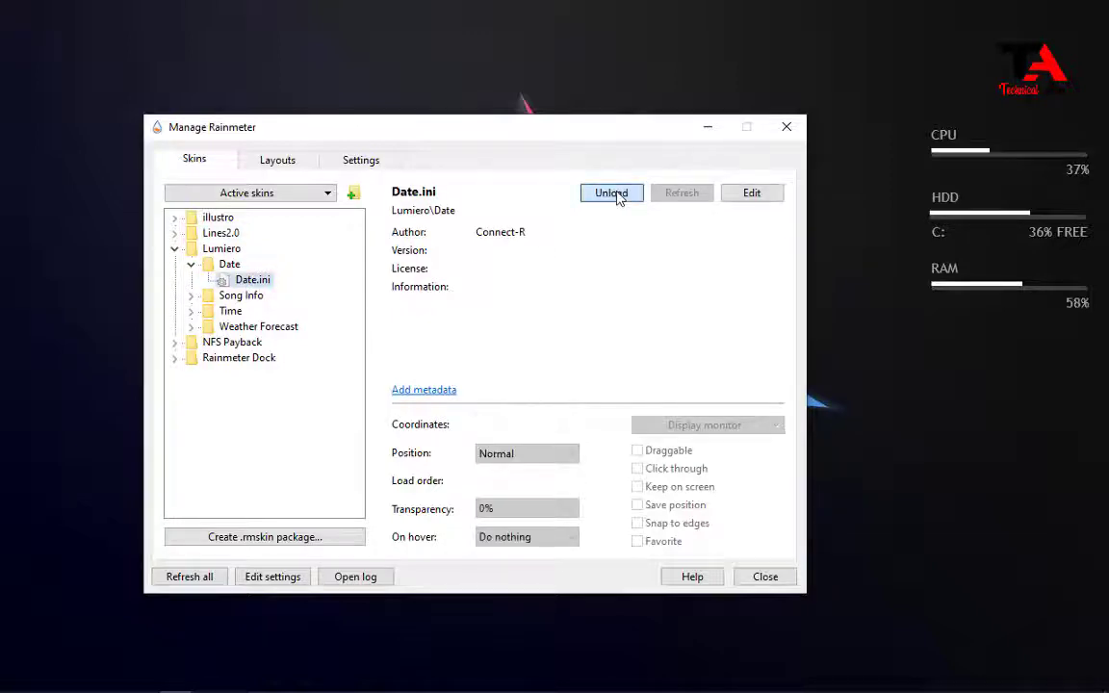
drag(651, 140, 746, 199)
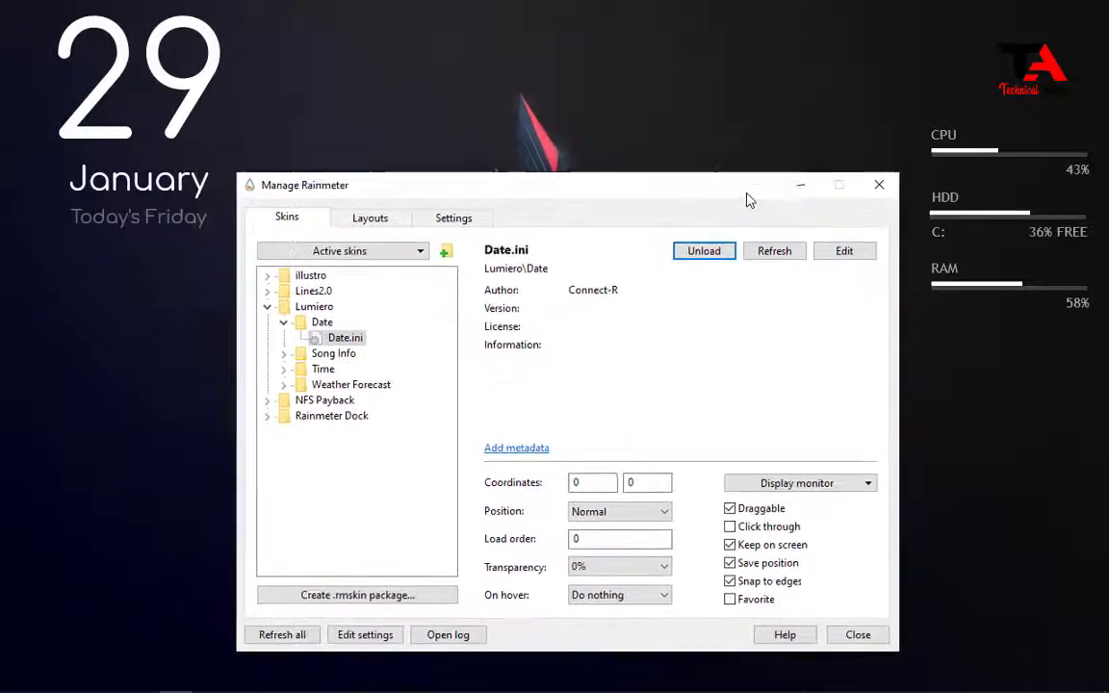
- Place the date skin in the desktop's upper-left area at about X 0, Y 27 and set its position to On desktop
click(117, 58)
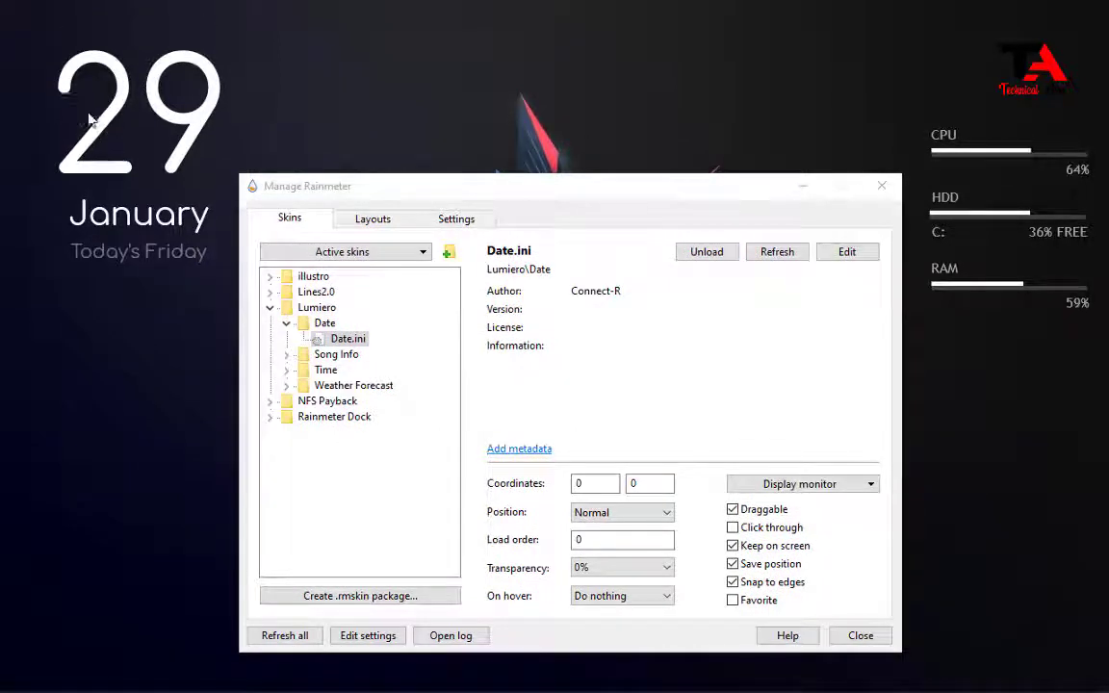
drag(73, 110, 116, 109)
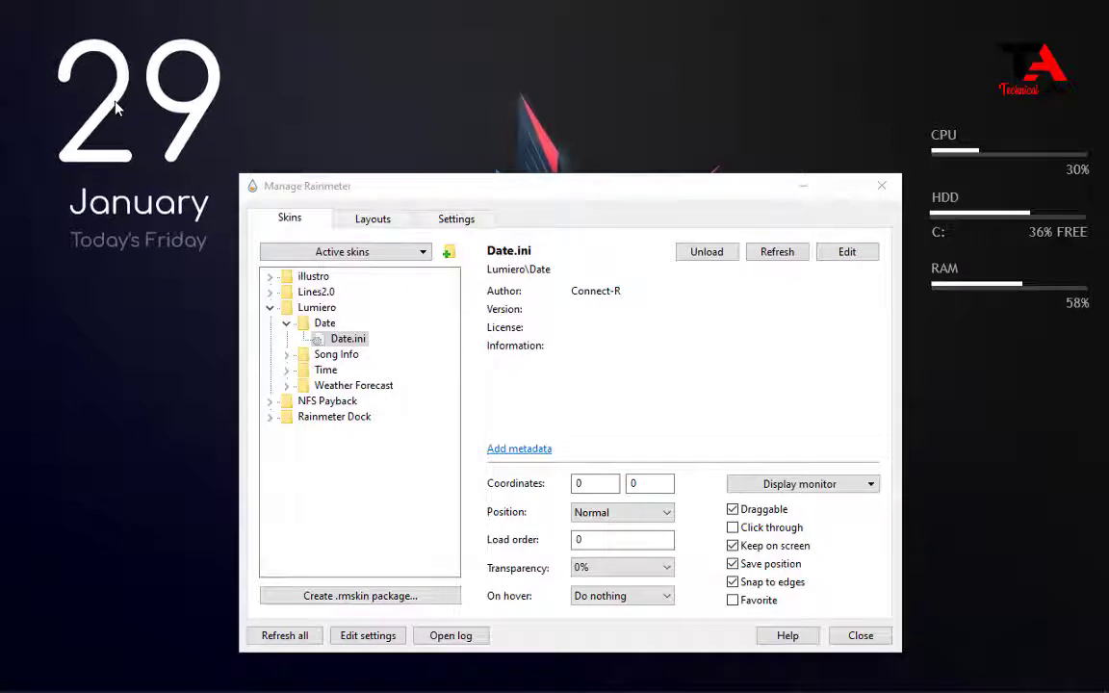
click(664, 516)
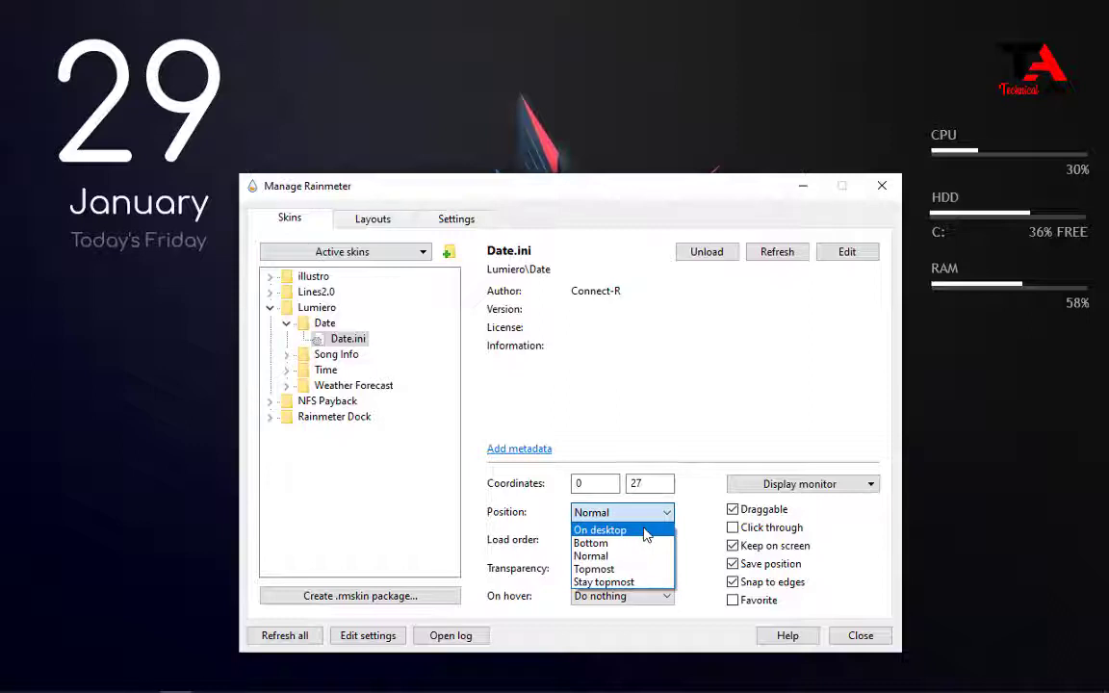
click(646, 531)
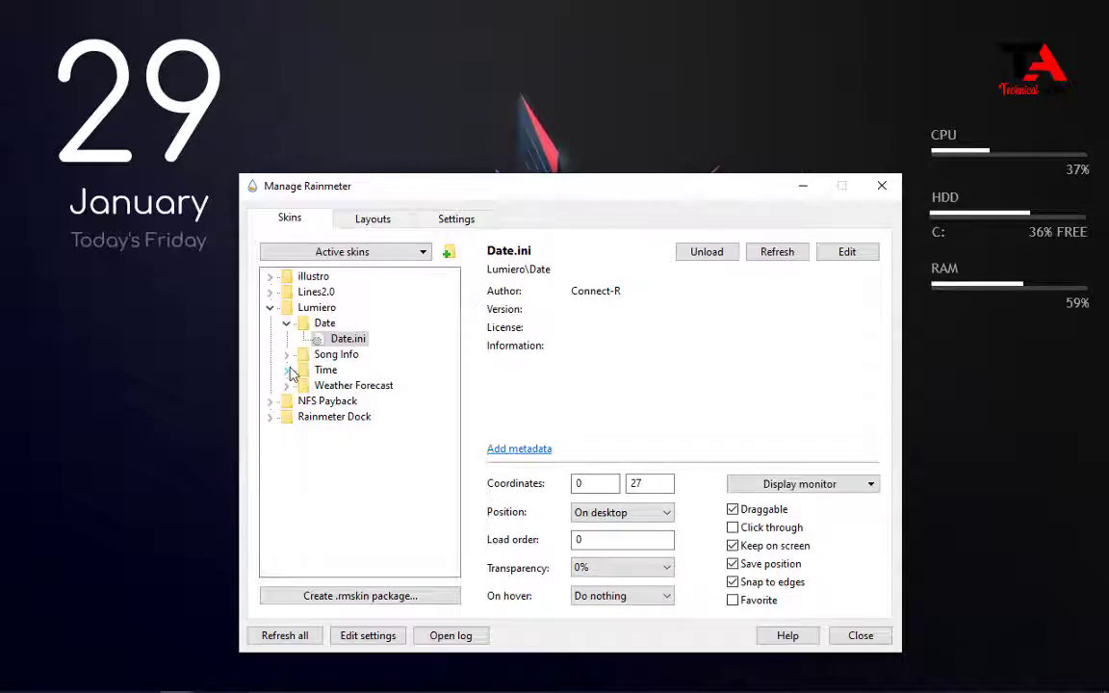
- Load the Lumiero Time skin Time.ini and place the clock just below the date's weekday line at about X 50, Y 308
click(288, 371)
click(346, 387)
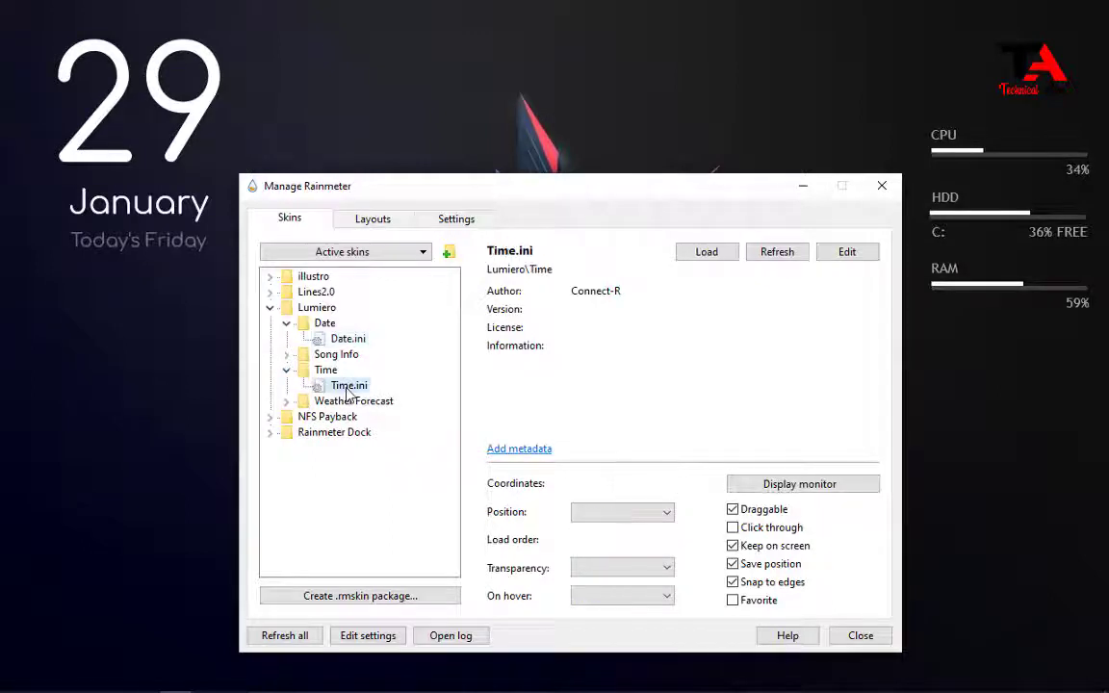
click(698, 253)
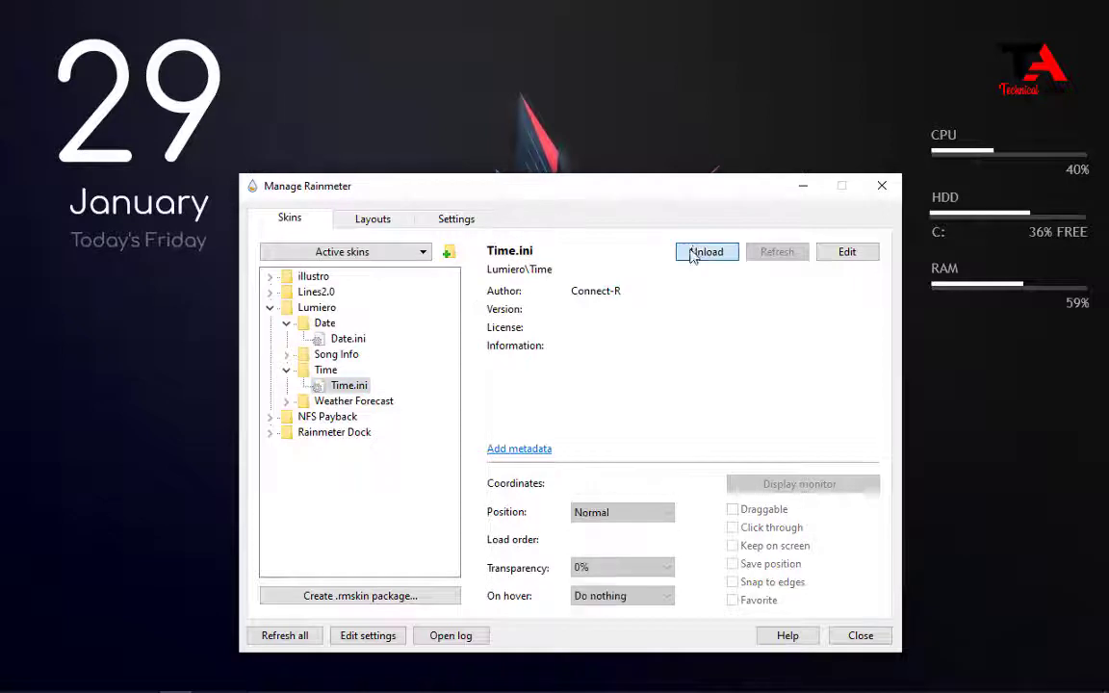
click(93, 8)
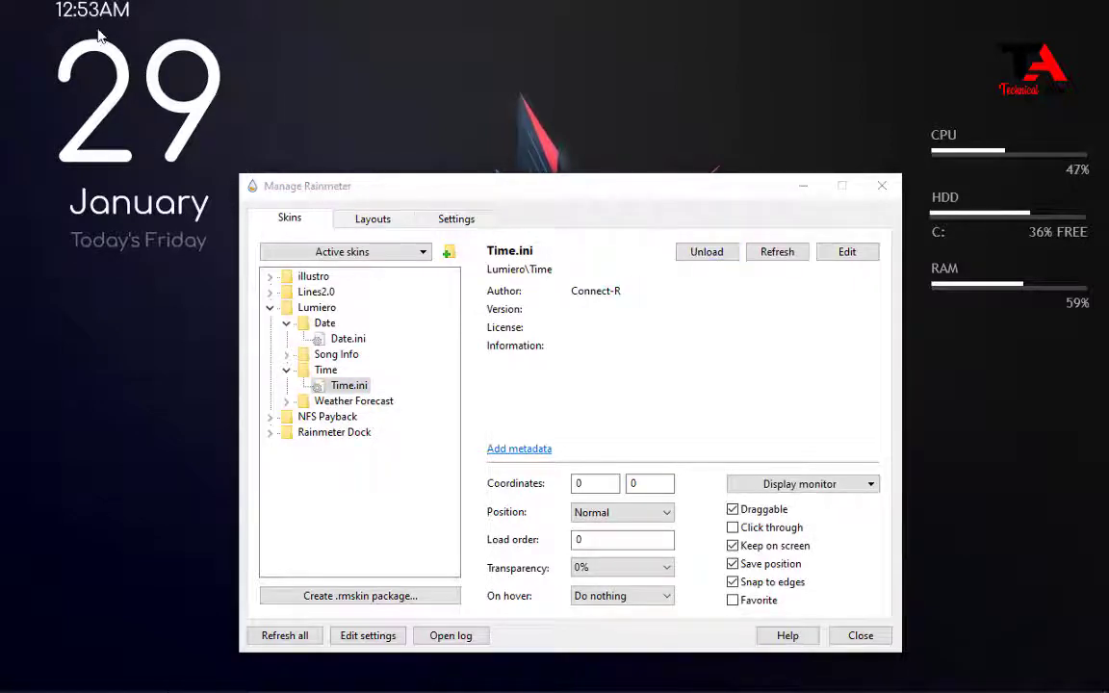
drag(95, 9, 105, 229)
drag(132, 274, 138, 277)
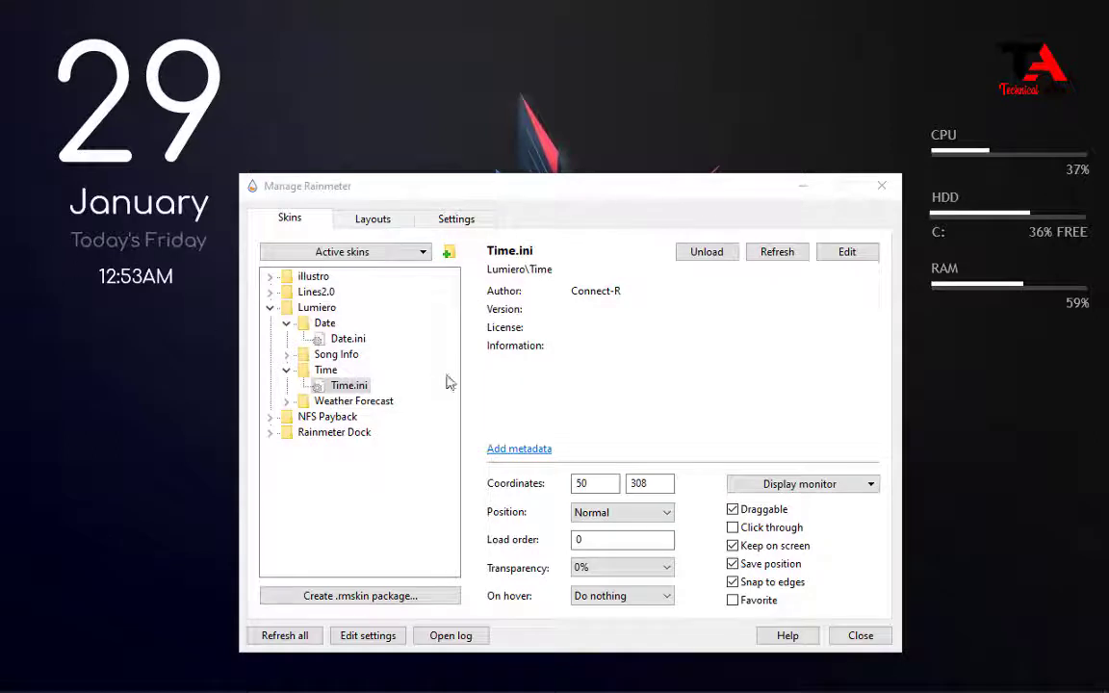
- Load the NFS Payback skin NFS Speed Gauge.ini and place the gauge in the desktop's lower-right area at about X 874, Y 460
click(286, 402)
click(286, 403)
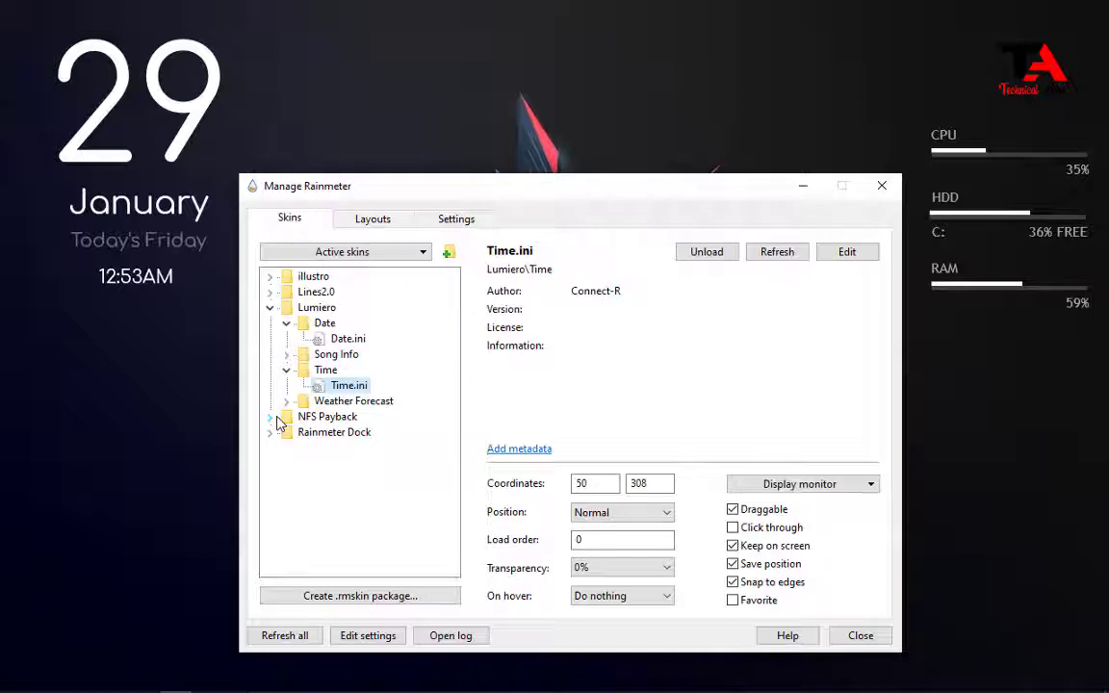
click(271, 418)
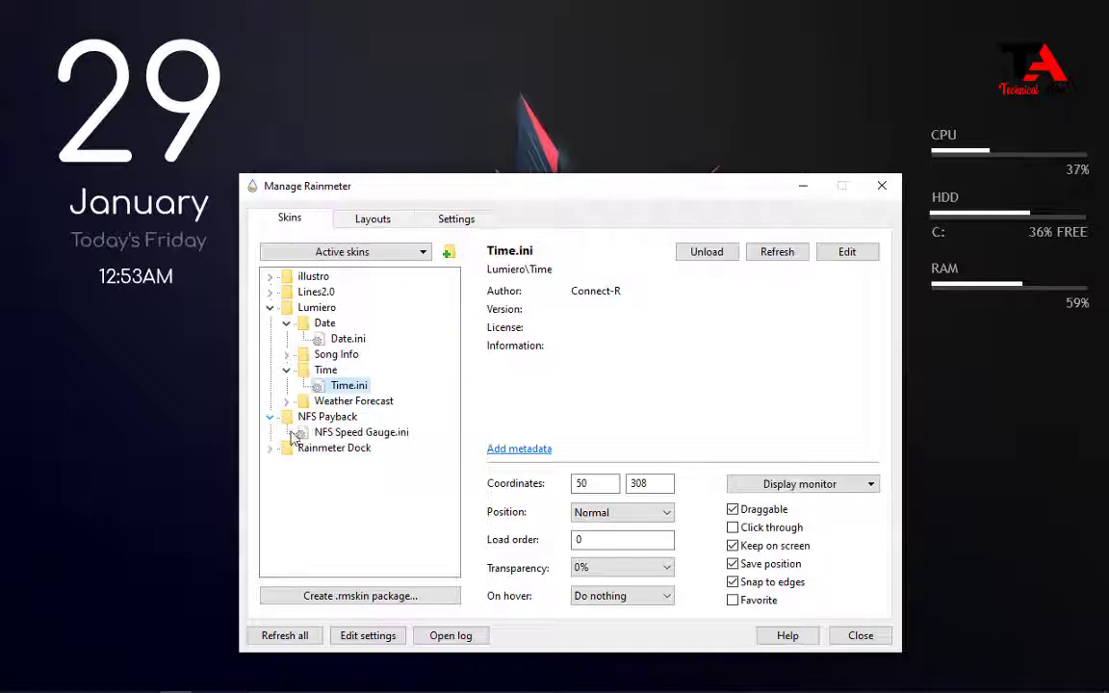
click(357, 435)
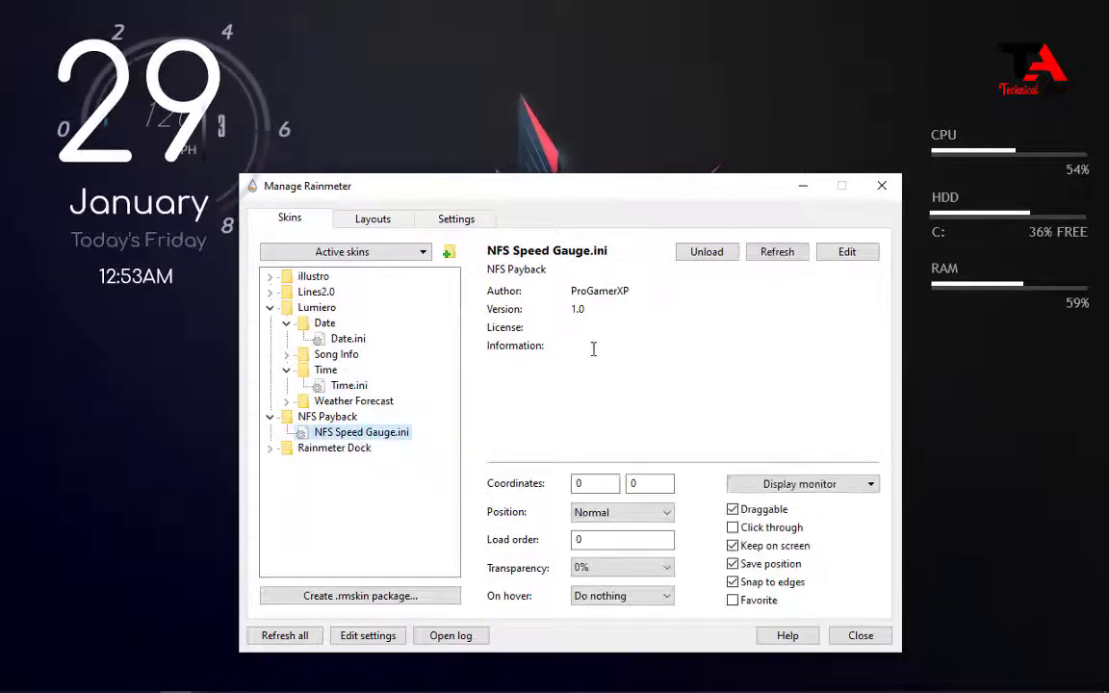
drag(466, 201, 308, 234)
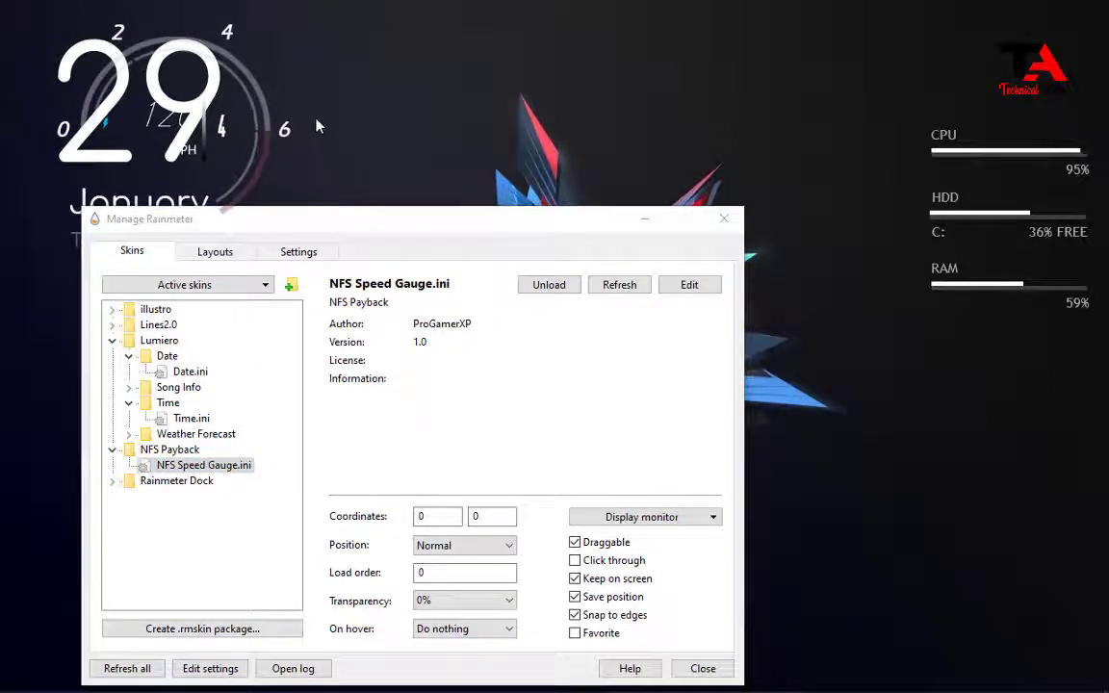
drag(262, 105, 1091, 547)
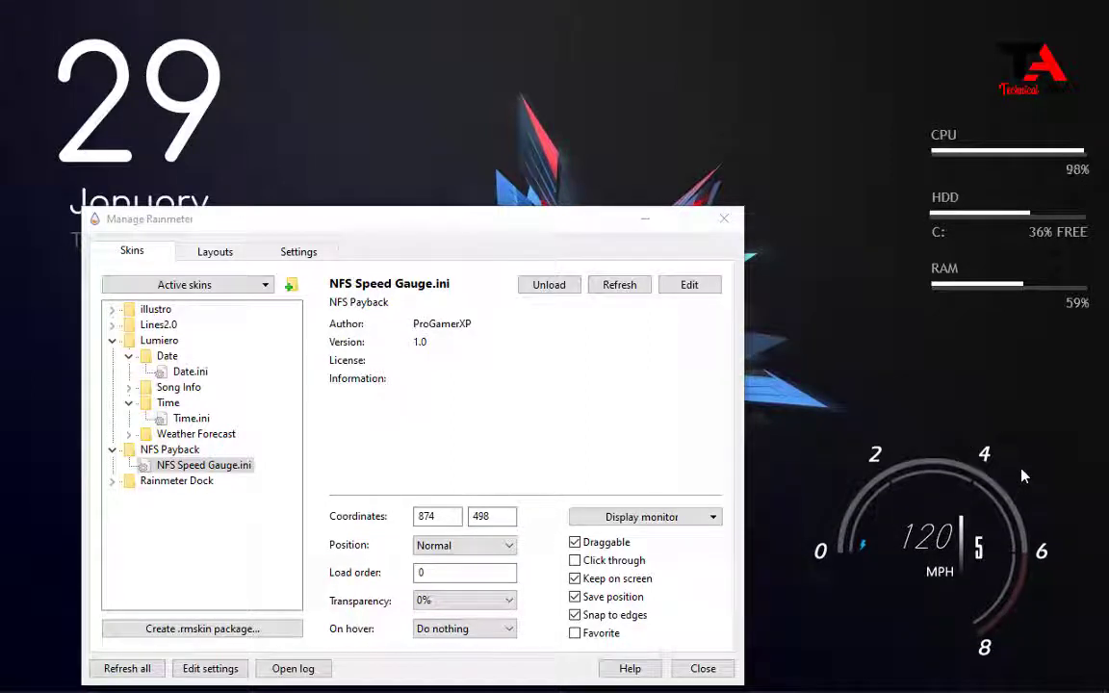
drag(1023, 476, 1023, 453)
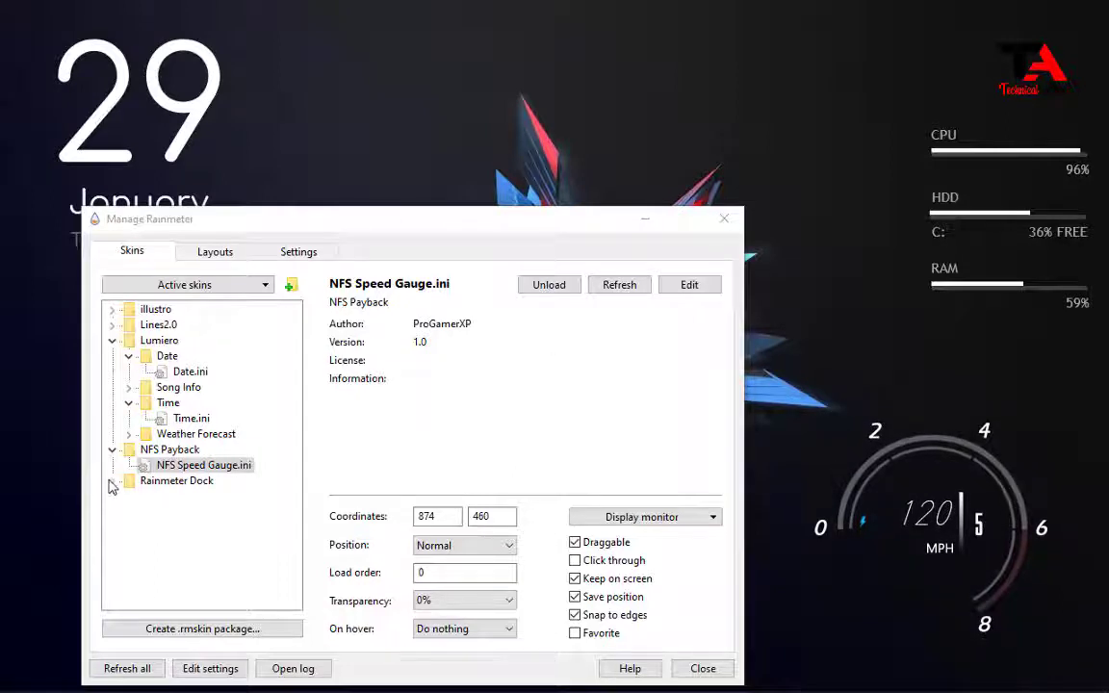
- Load the Rainmeter Dock skin Rainmeter Dock.ini and move the manager window clear of the dock
click(113, 450)
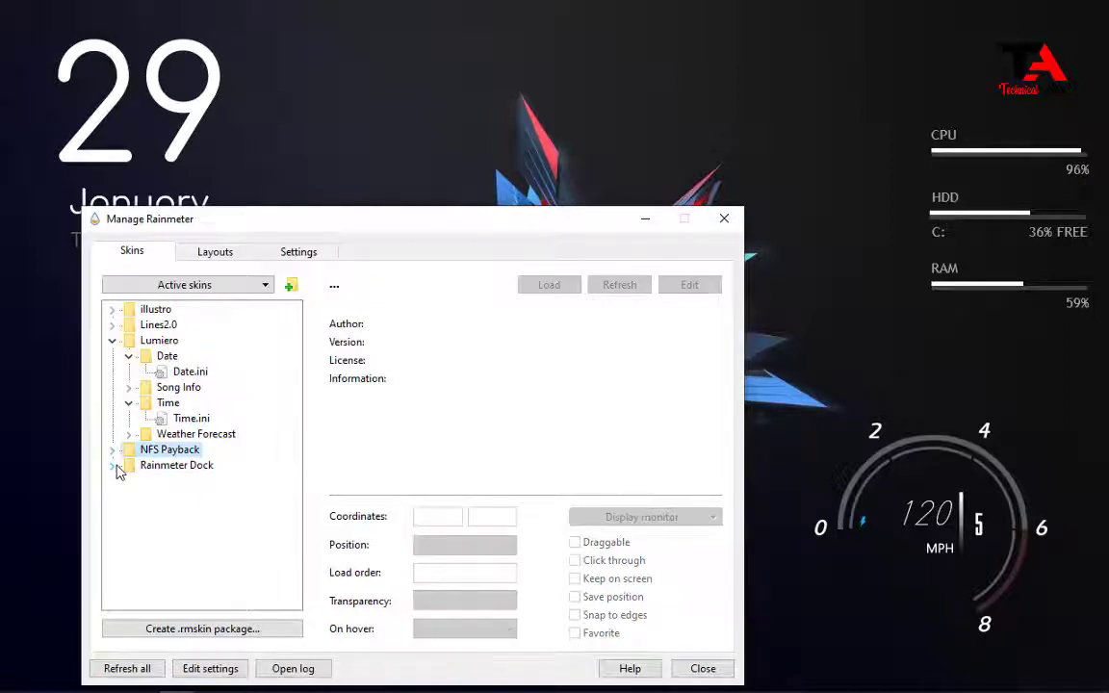
click(114, 466)
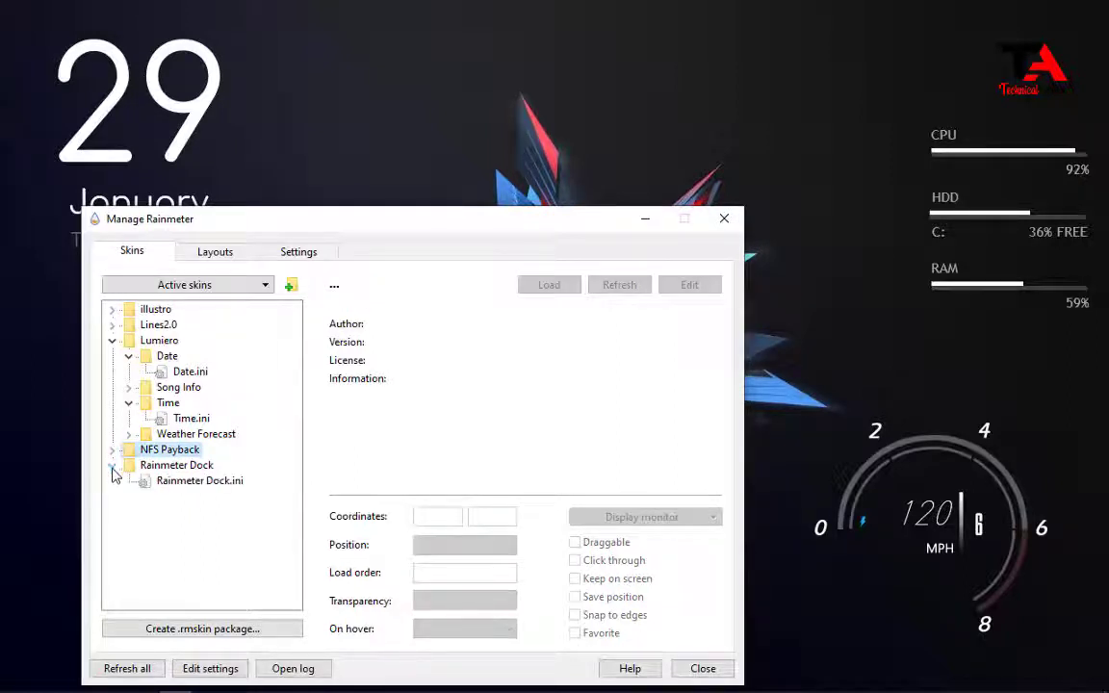
click(189, 481)
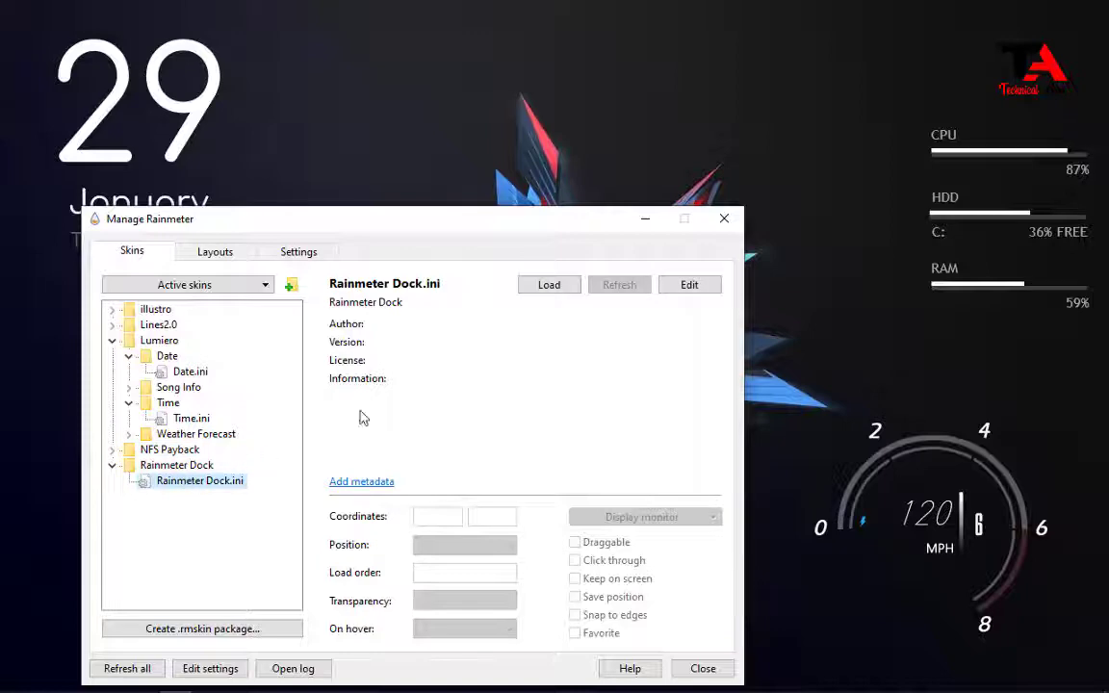
click(547, 284)
drag(524, 226, 767, 150)
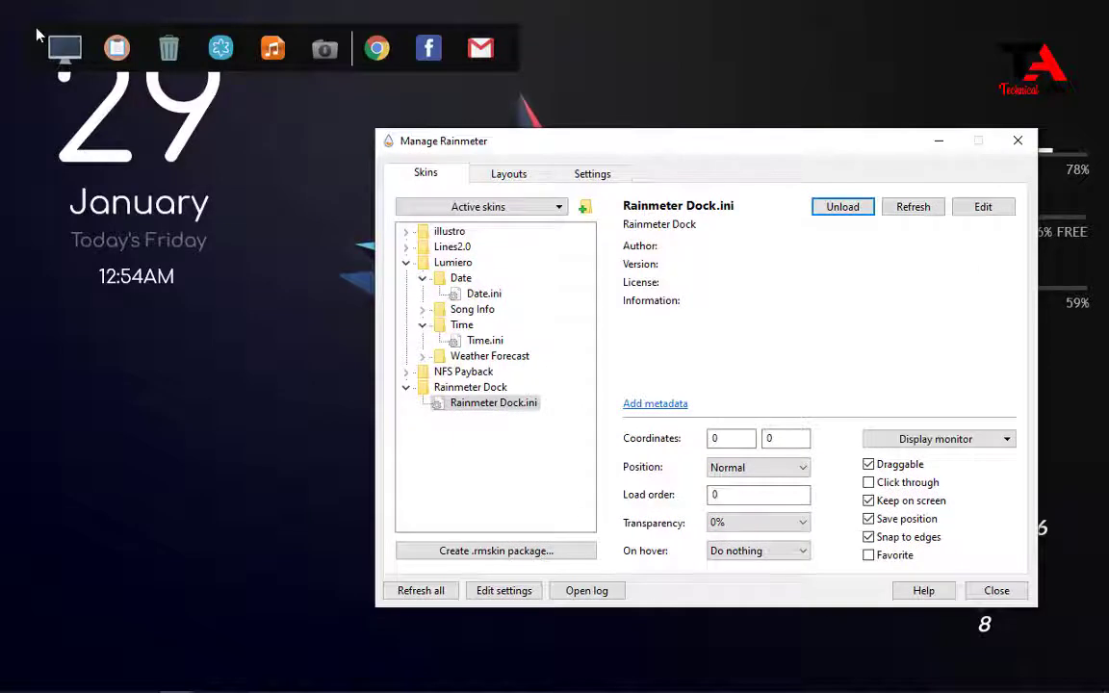
- Place the dock in the desktop's lower-left area at about X 0, Y 661 and set its position to On desktop
drag(37, 36, 43, 607)
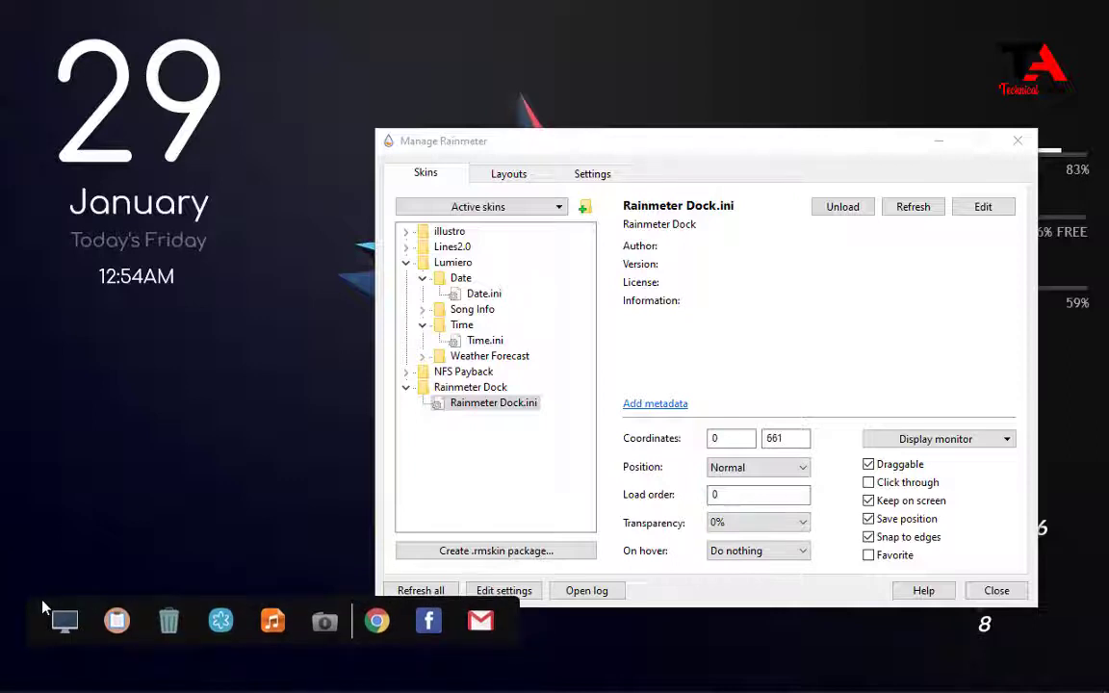
click(803, 467)
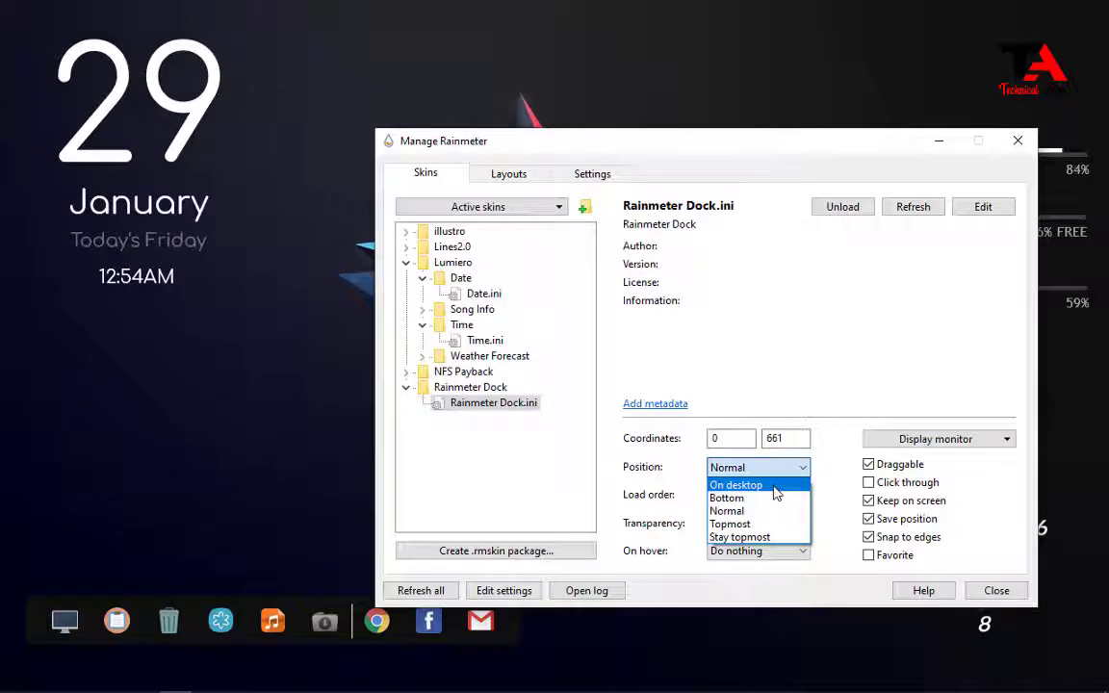
click(775, 487)
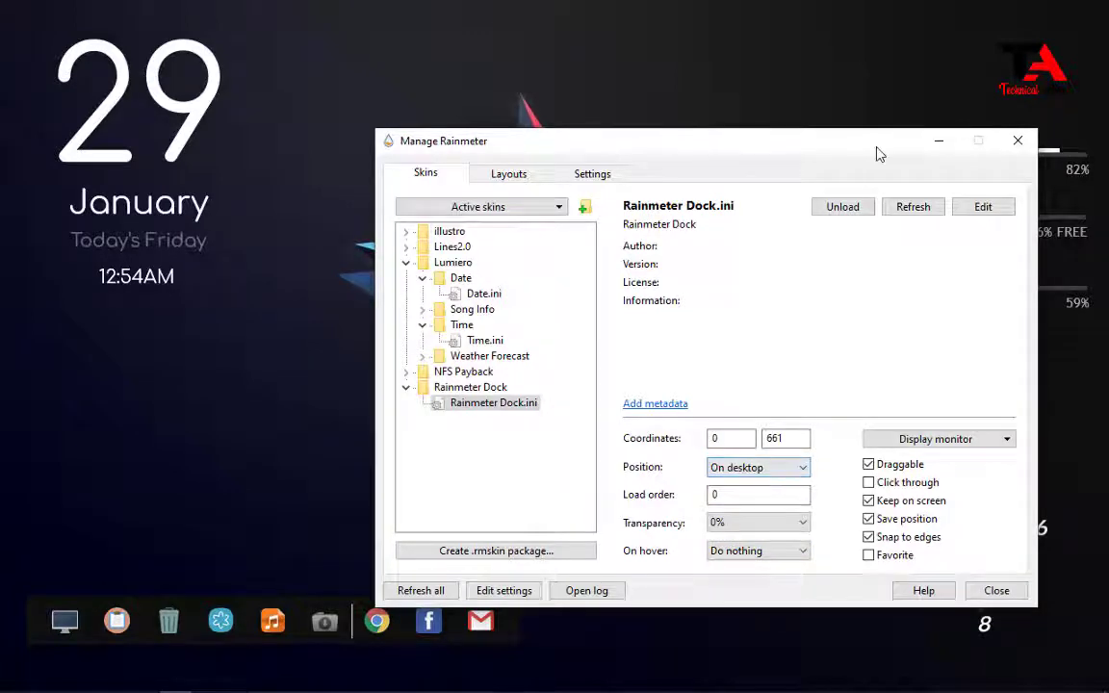
- Close the Manage Rainmeter window and refresh the desktop
drag(865, 140, 786, 50)
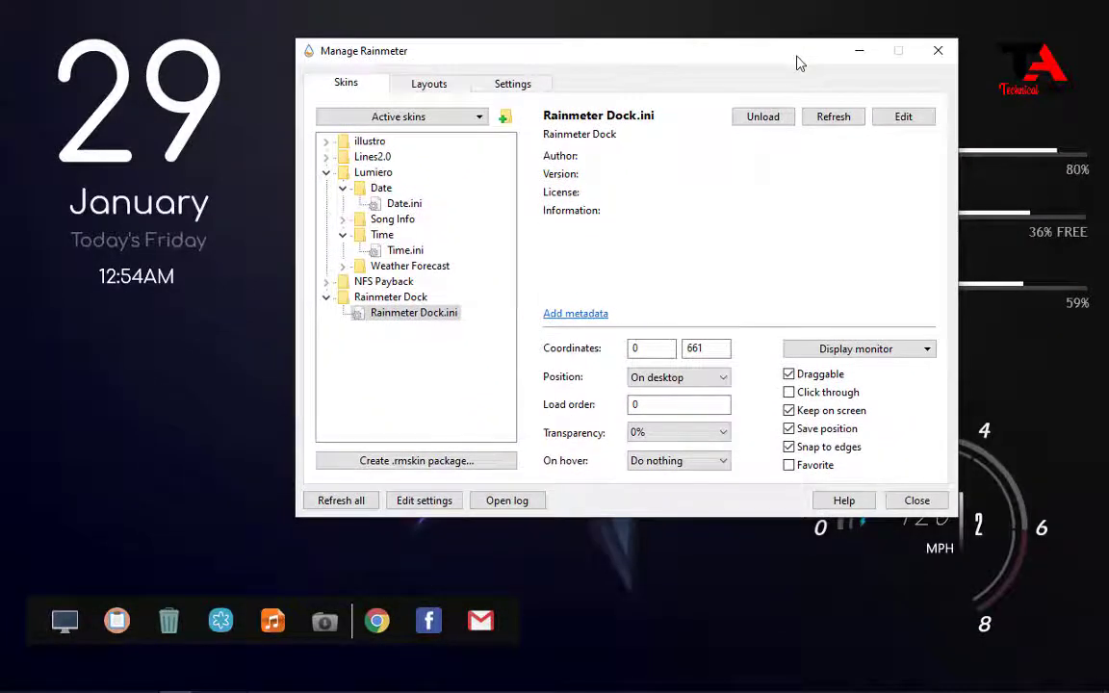
click(930, 62)
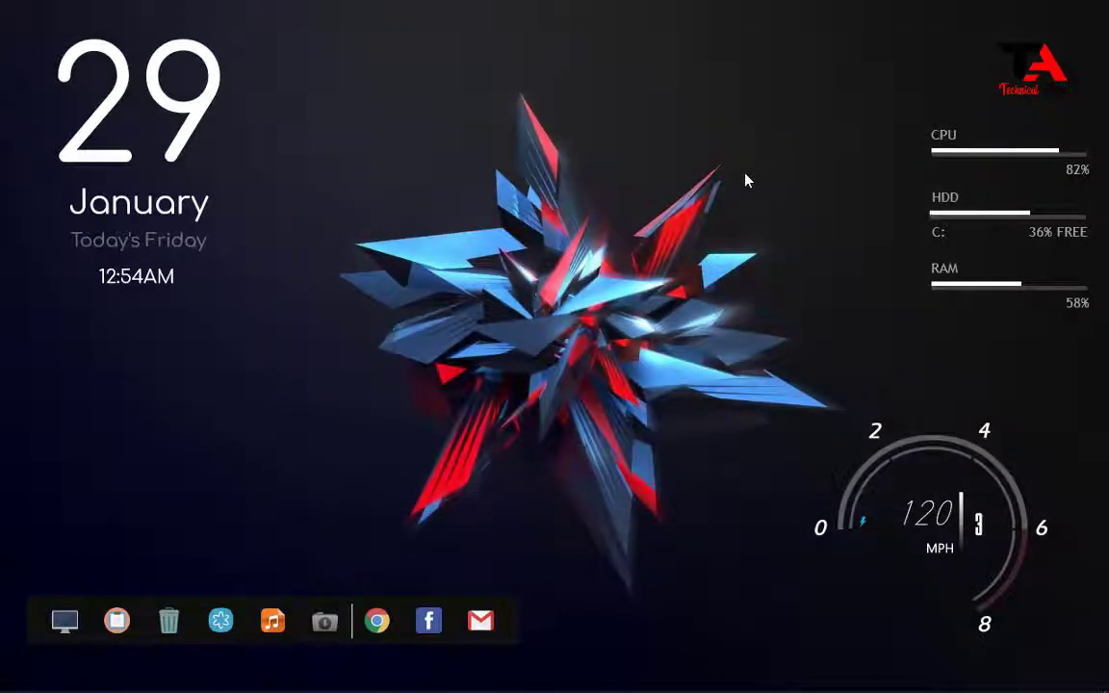
right_click(359, 159)
click(389, 208)
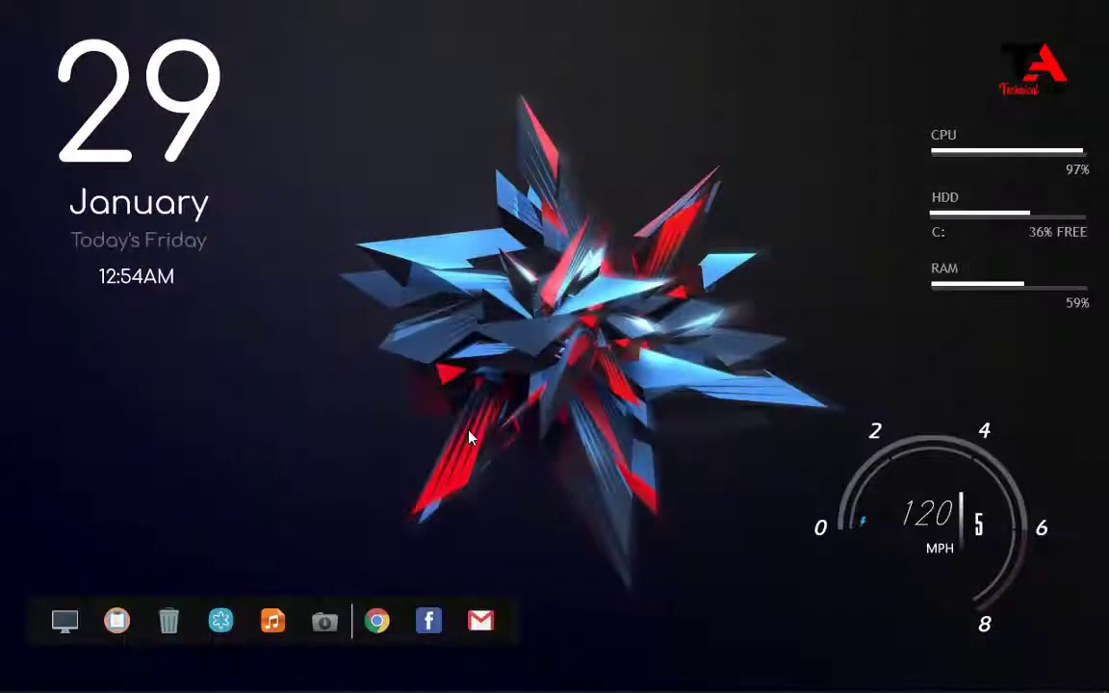
- Set the image wp4583961 from the Skins_01Aug folder as the desktop background and minimize the folder window
mouse_move(115, 689)
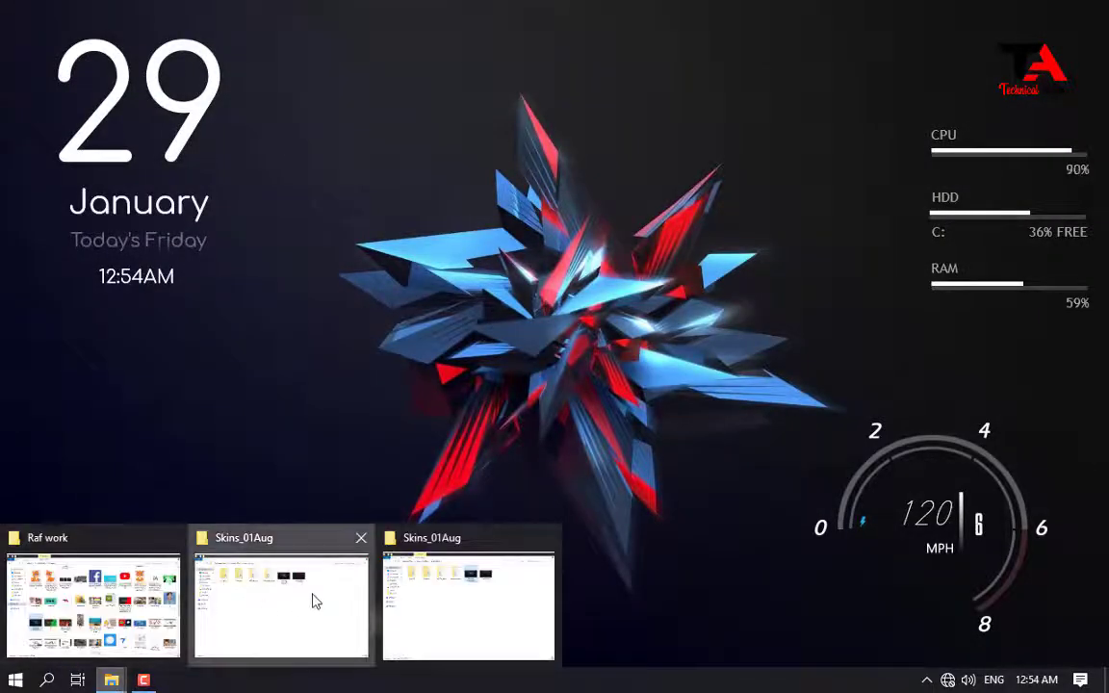
click(314, 599)
right_click(686, 90)
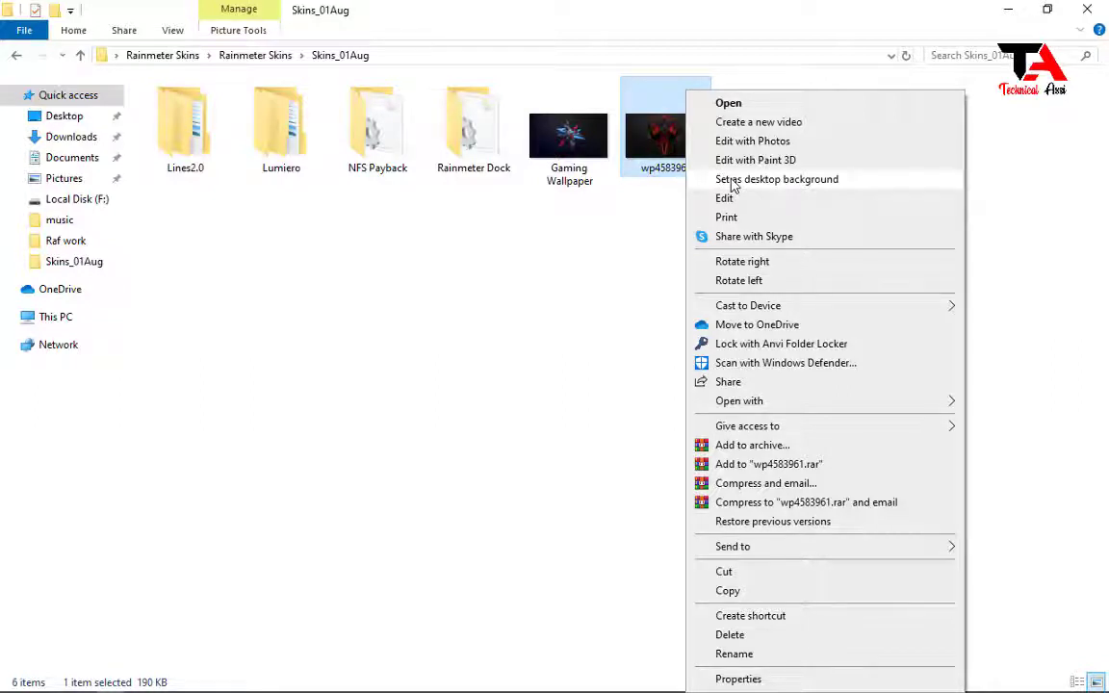
click(731, 181)
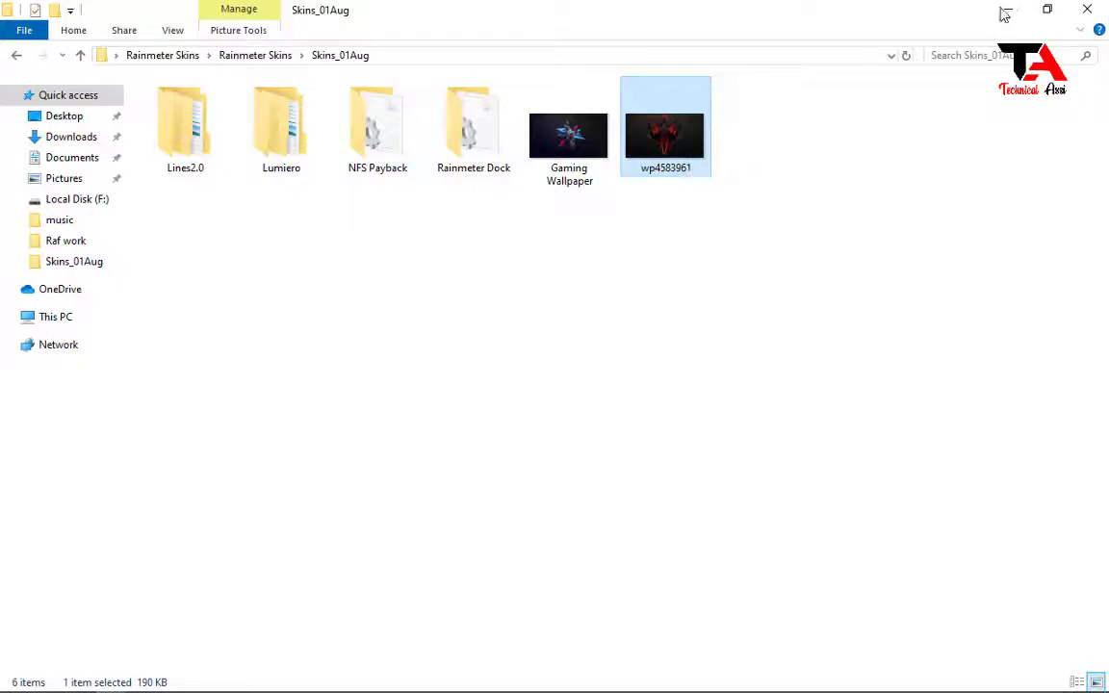
click(1004, 13)
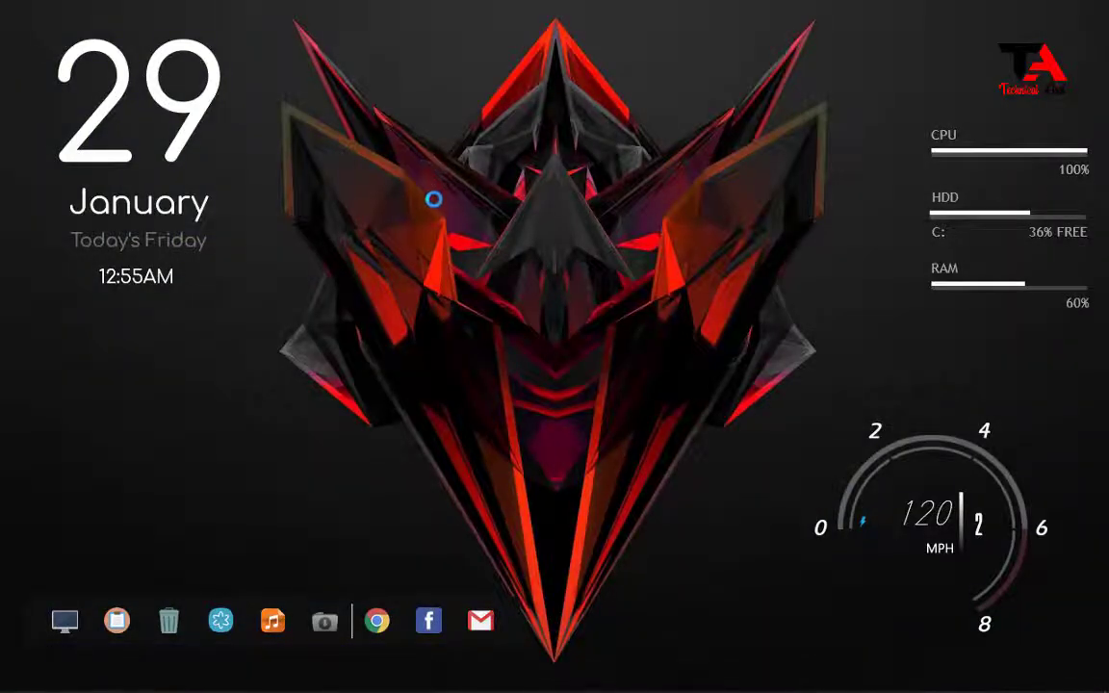
- Refresh the desktop twice with the new wallpaper applied
right_click(368, 145)
click(402, 205)
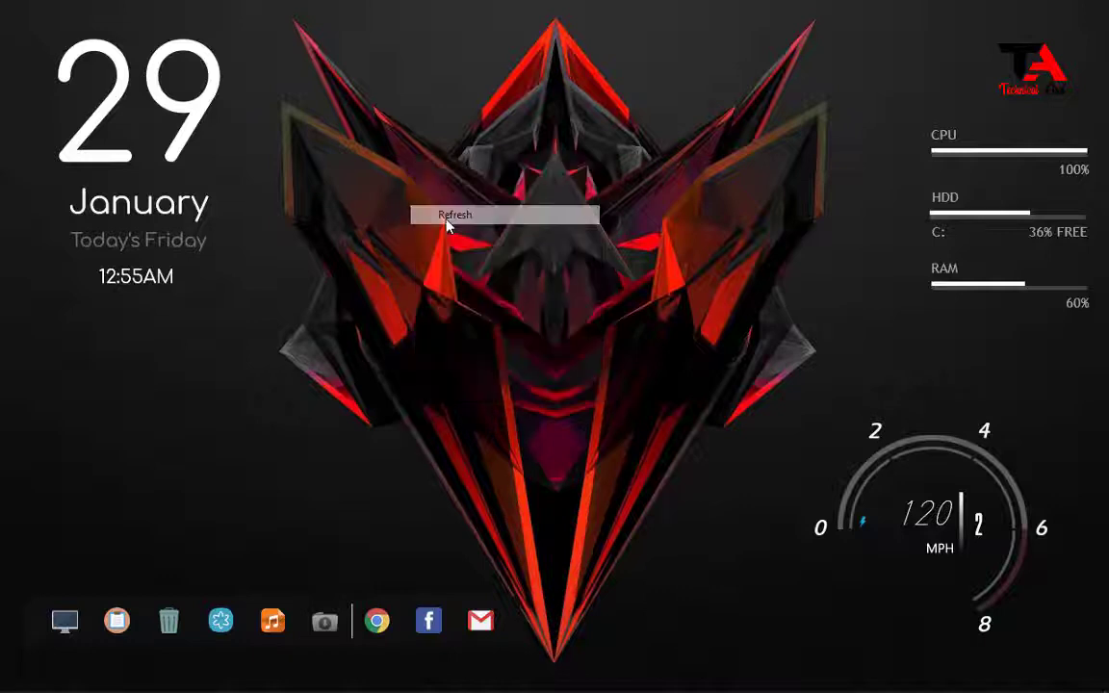
right_click(400, 142)
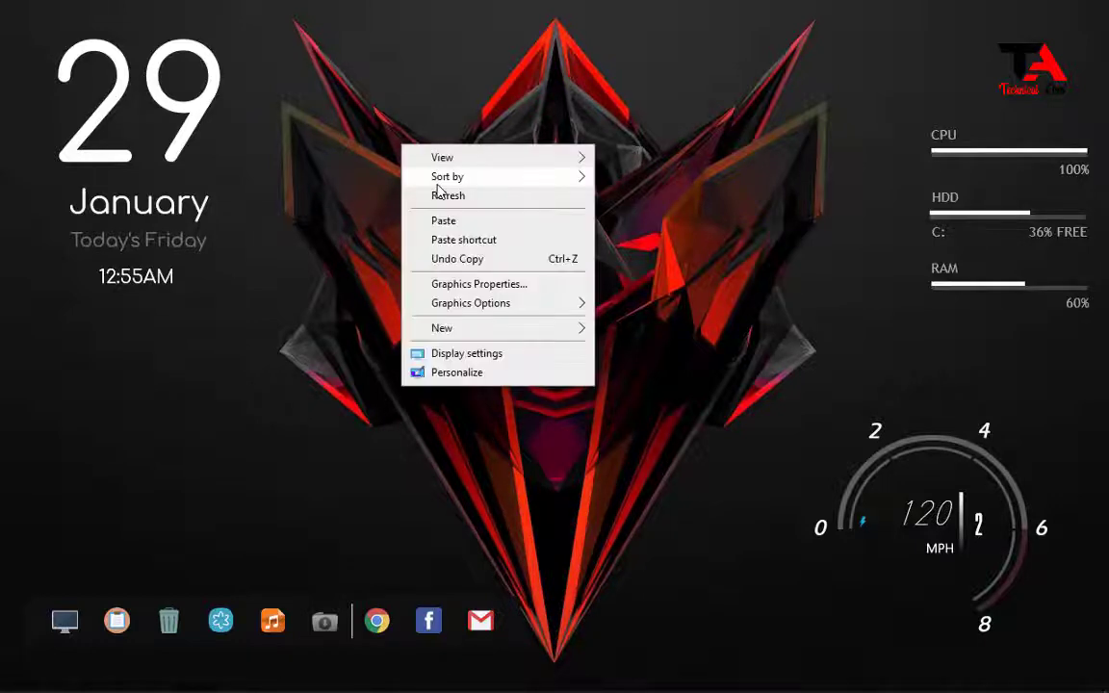
click(434, 195)
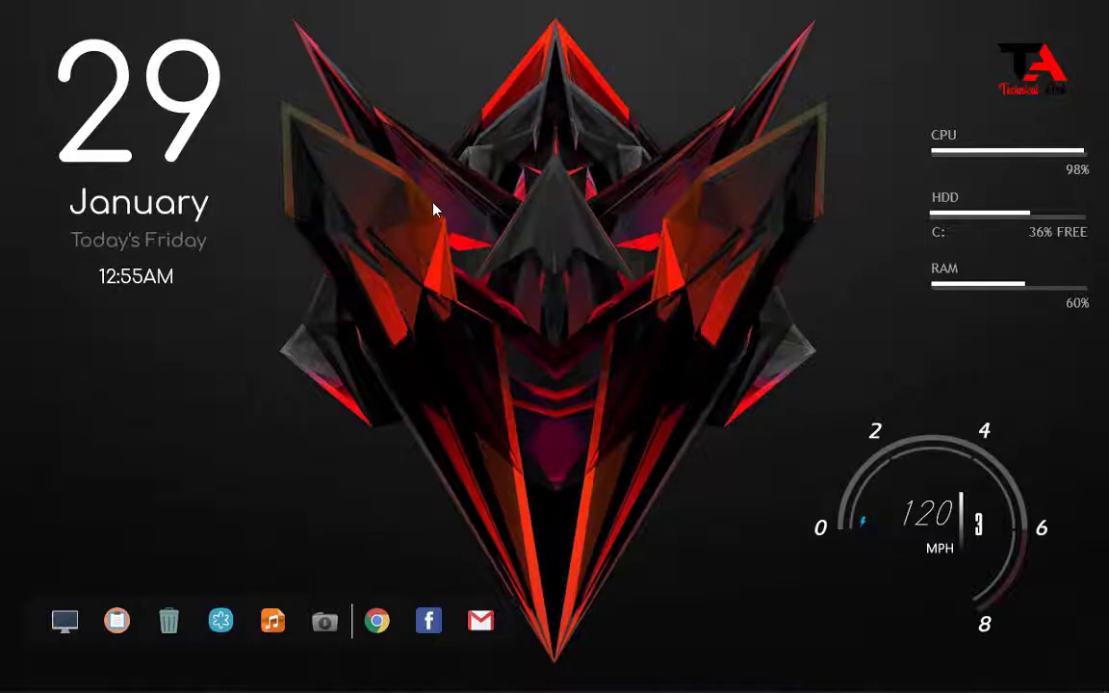